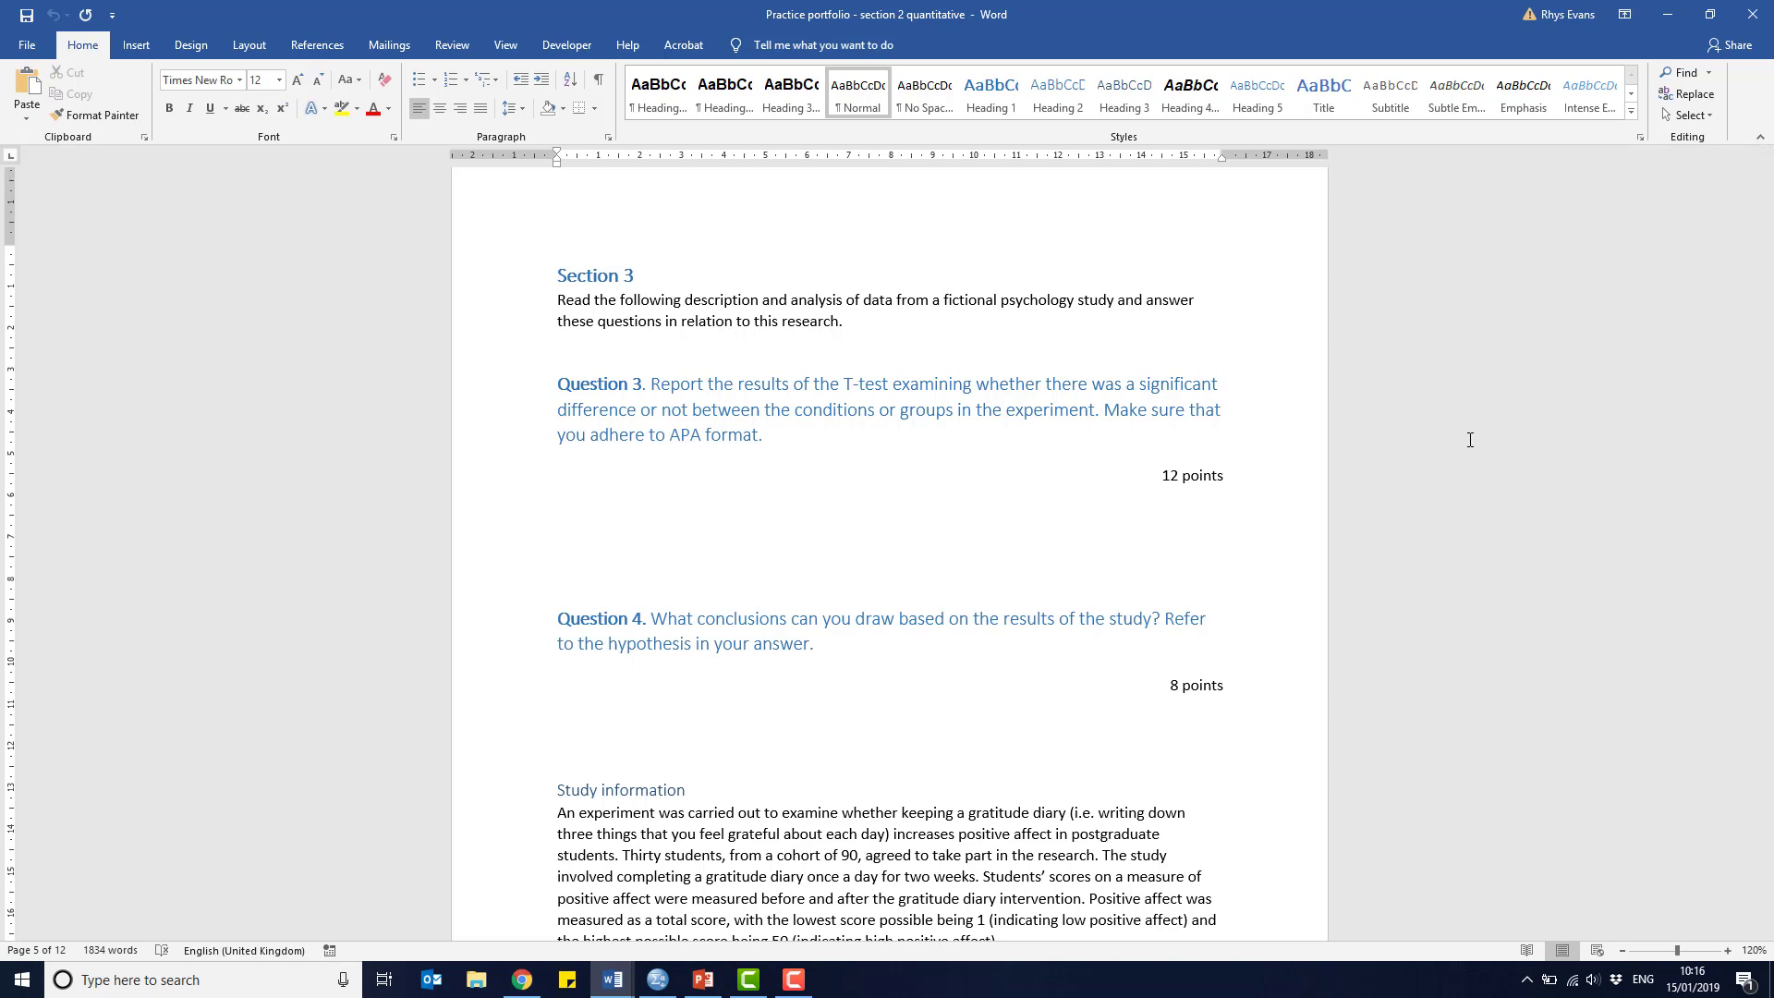
Read through the Section 3 questions, the study information and the paired samples output tables in the Word document
{"action": "scroll", "coordinate": [1768, 440], "scroll_direction": "down", "scroll_amount": 1}
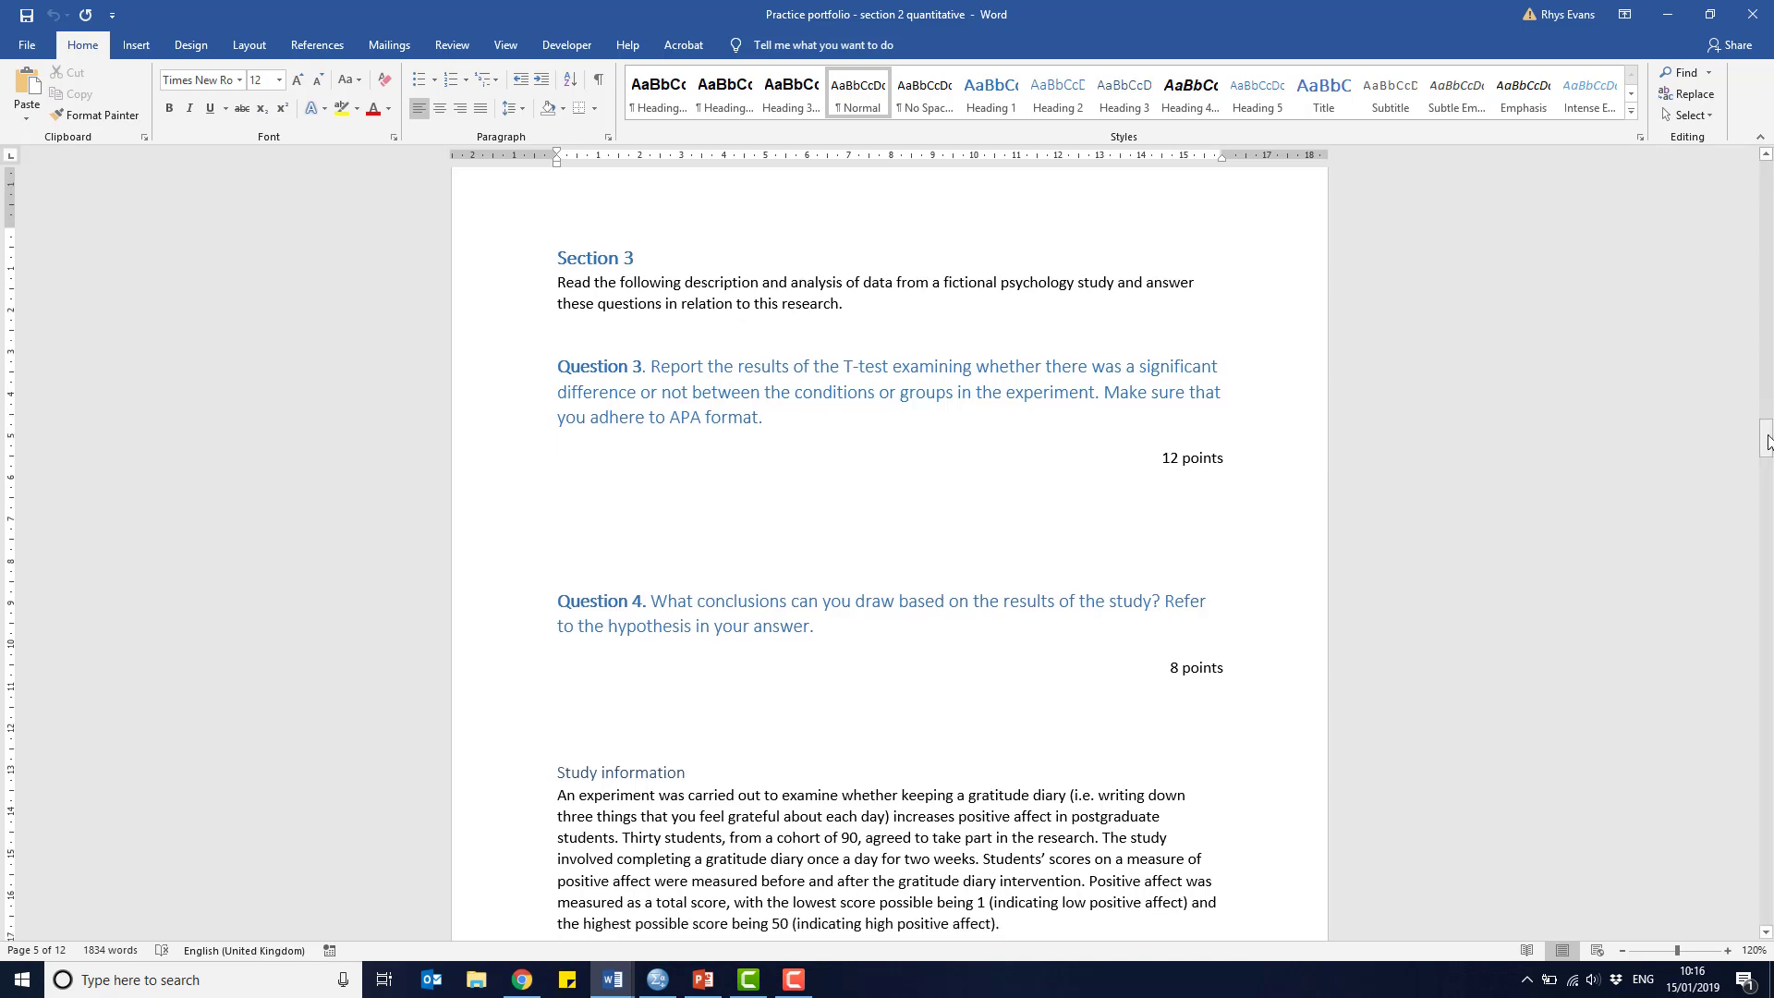
{"action": "left_click_drag", "start_coordinate": [1768, 442], "coordinate": [1767, 450]}
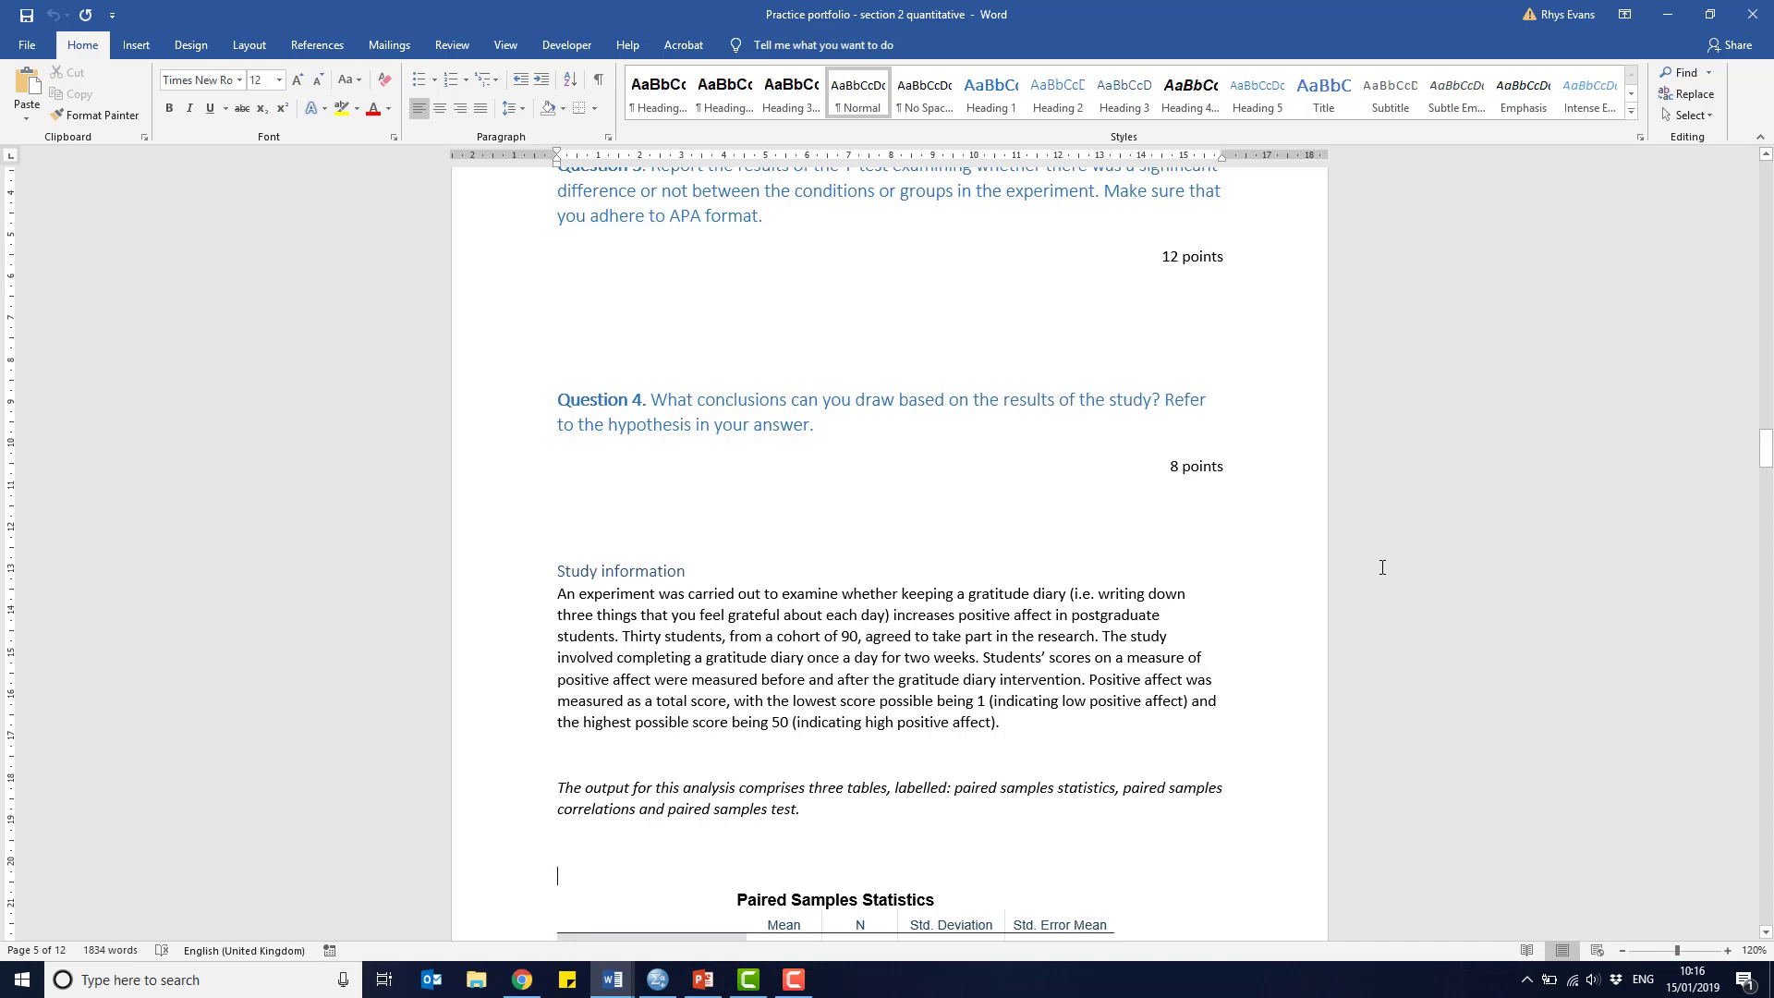
{"action": "left_click_drag", "start_coordinate": [1765, 448], "coordinate": [1772, 480]}
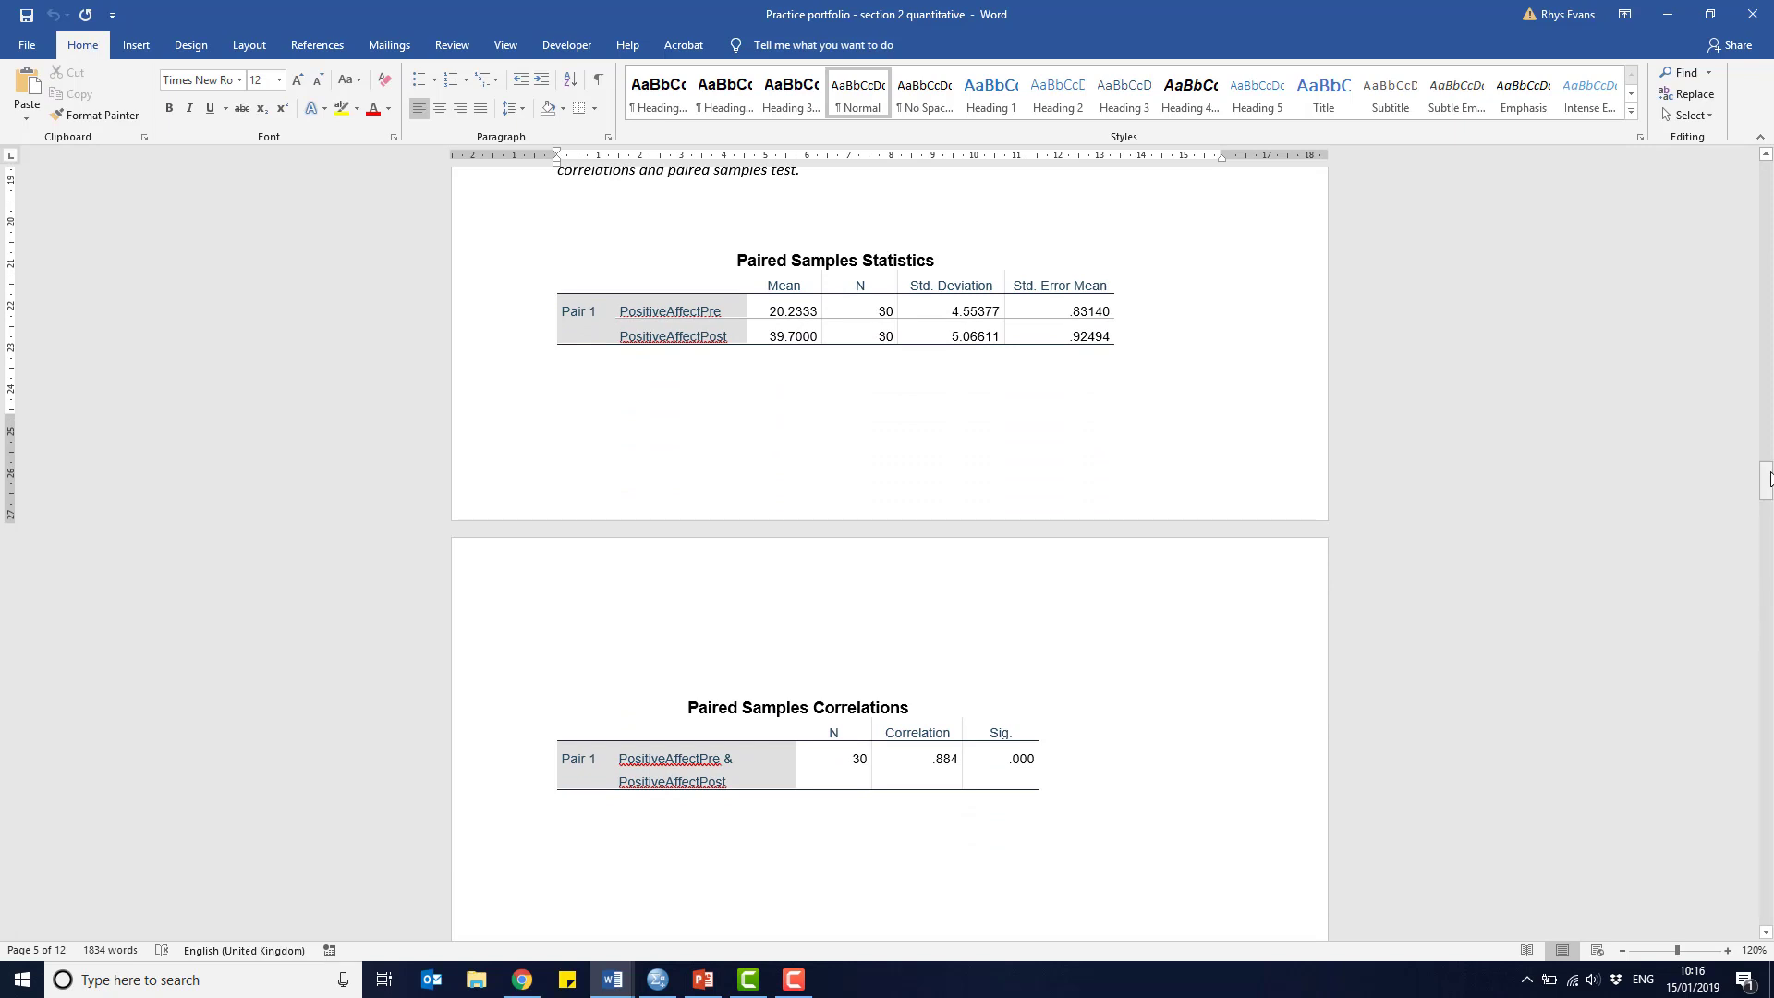
{"action": "left_click_drag", "start_coordinate": [1772, 479], "coordinate": [1771, 506]}
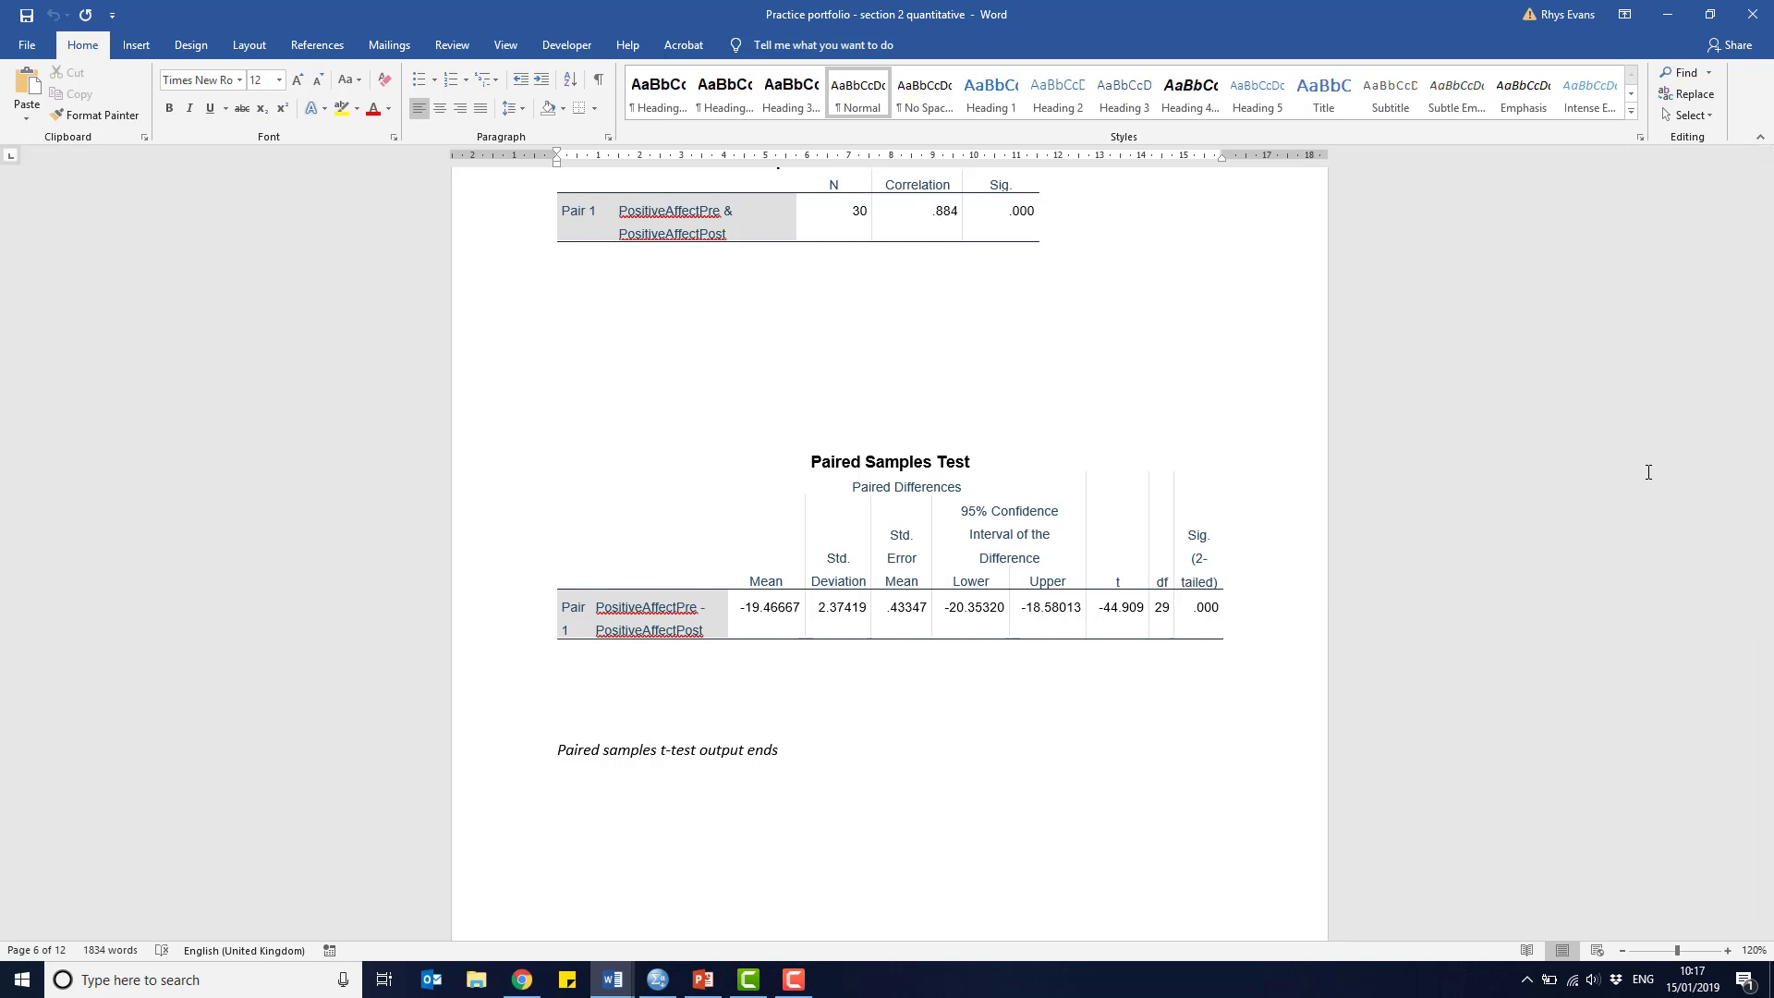
Switch to SPSS and set up a Compute Variable operation with the target variable DifferenceScore
{"action": "left_click", "coordinate": [657, 979]}
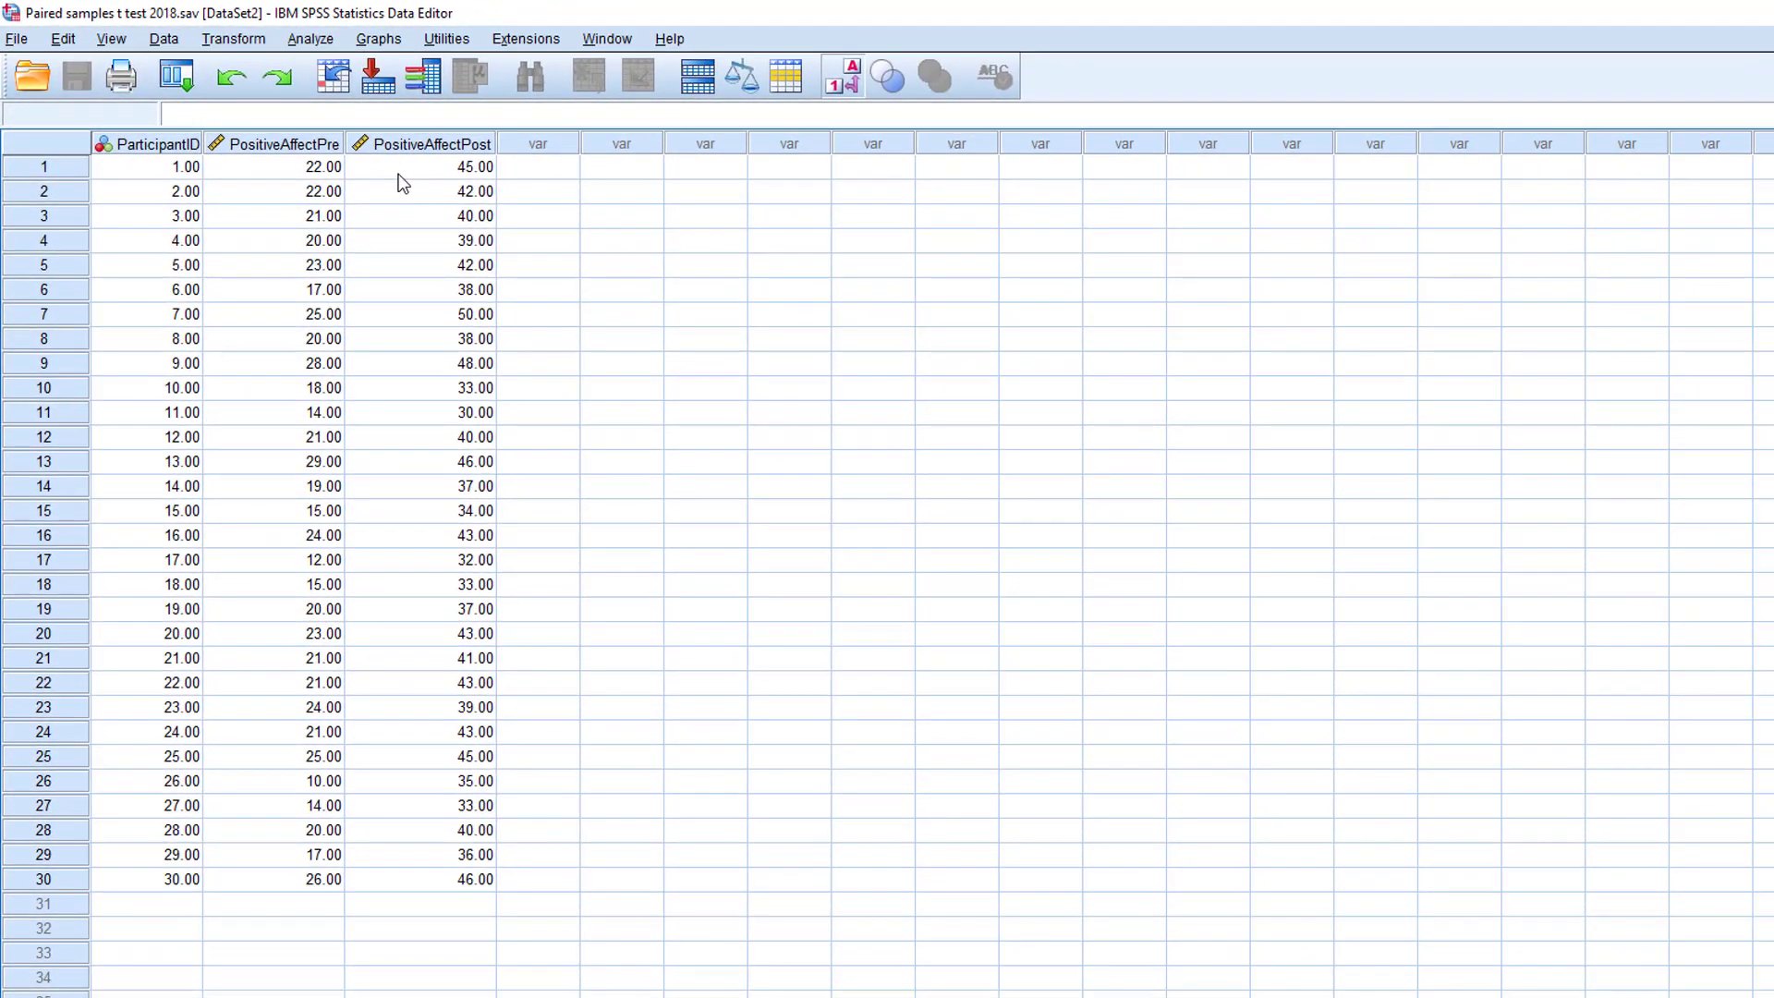
{"action": "left_click", "coordinate": [235, 38]}
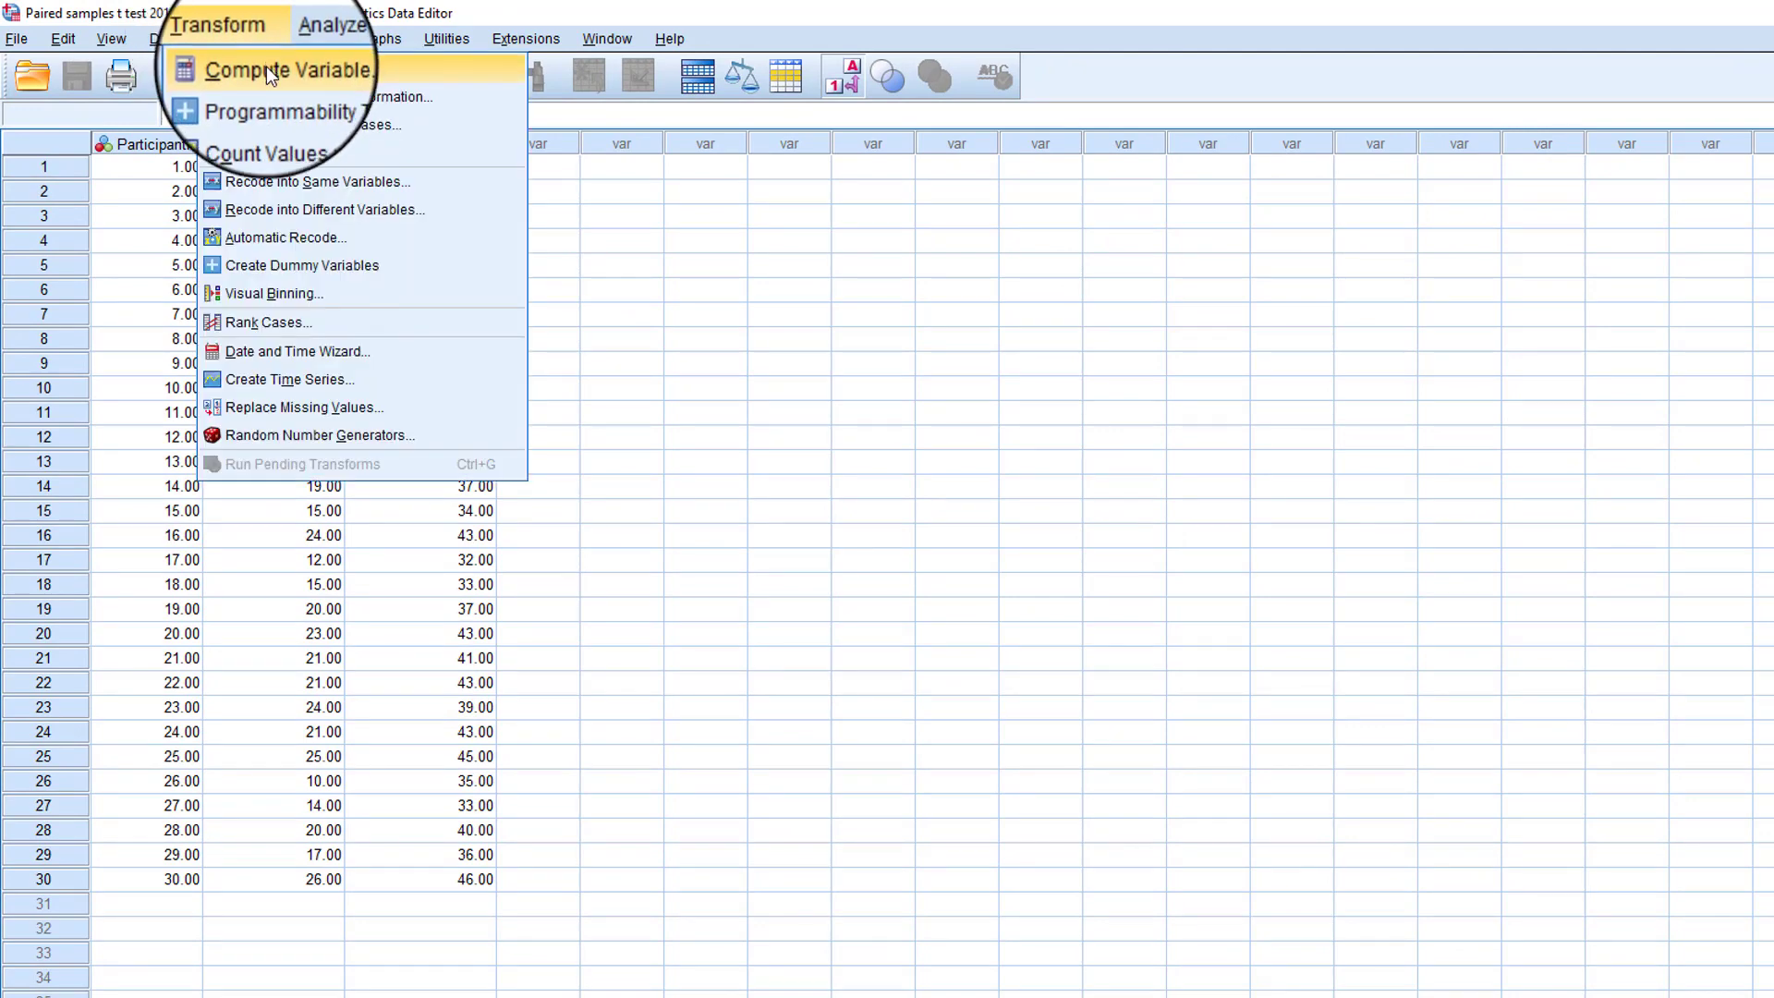
{"action": "left_click", "coordinate": [266, 66]}
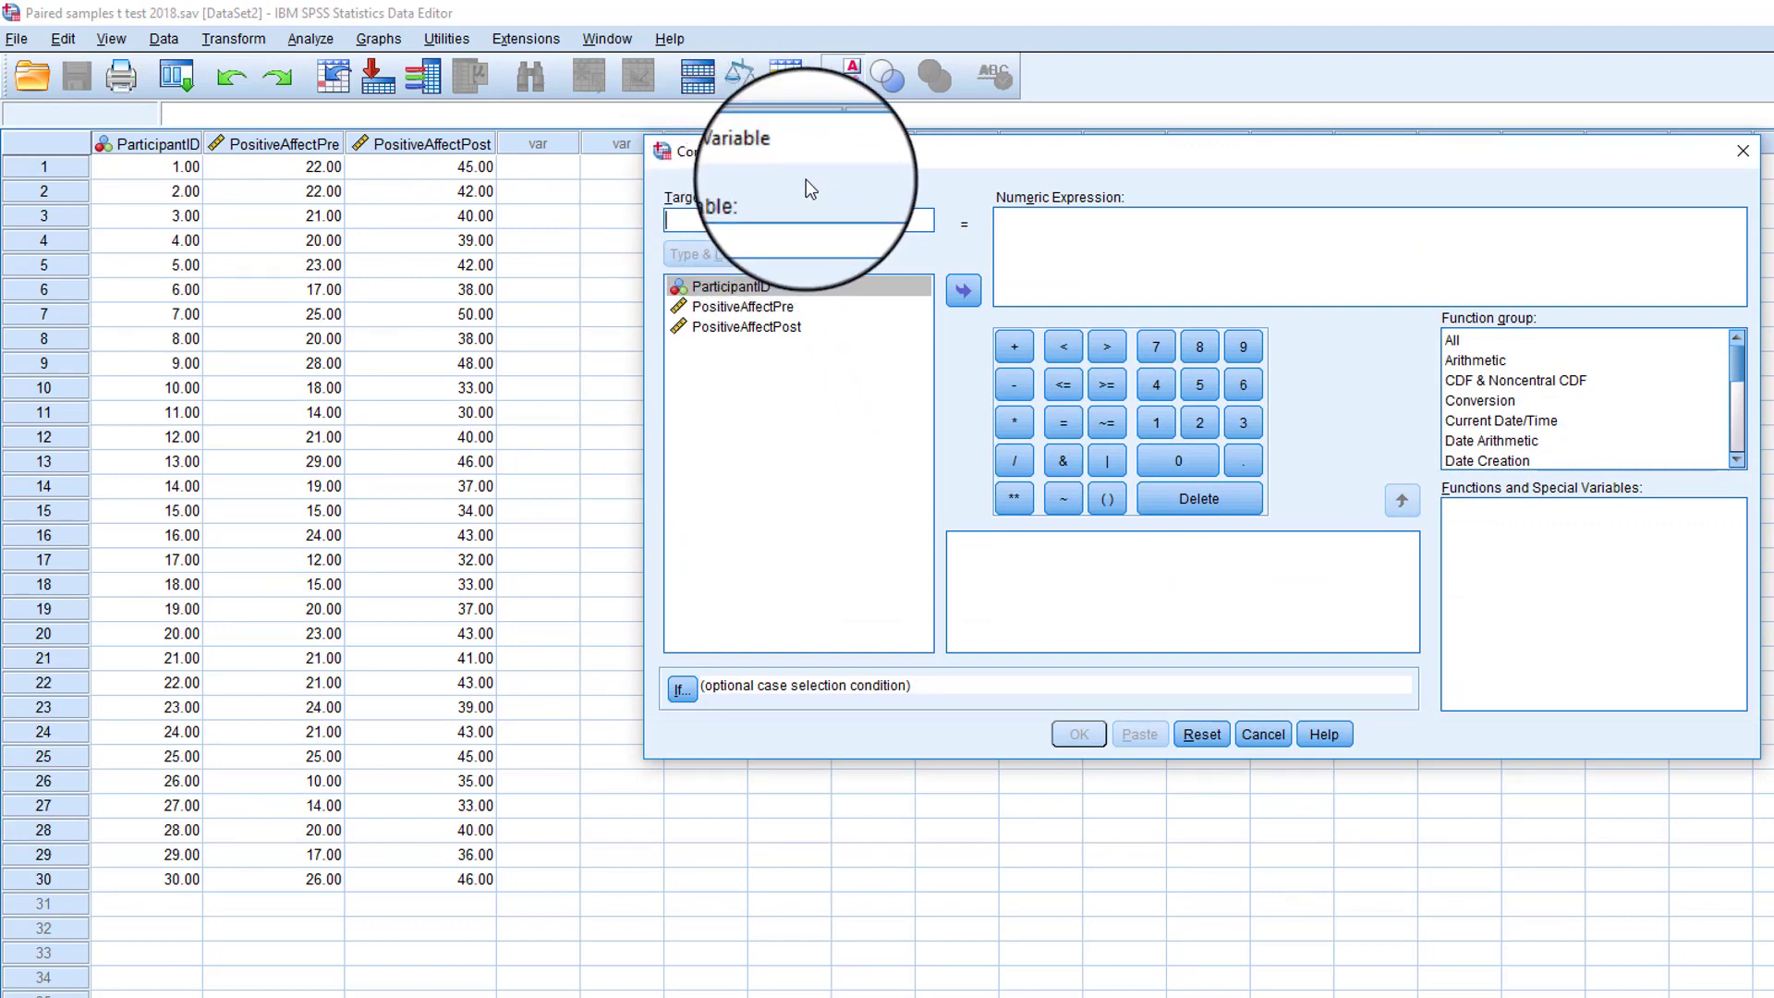
{"action": "type", "text": "Differe"}
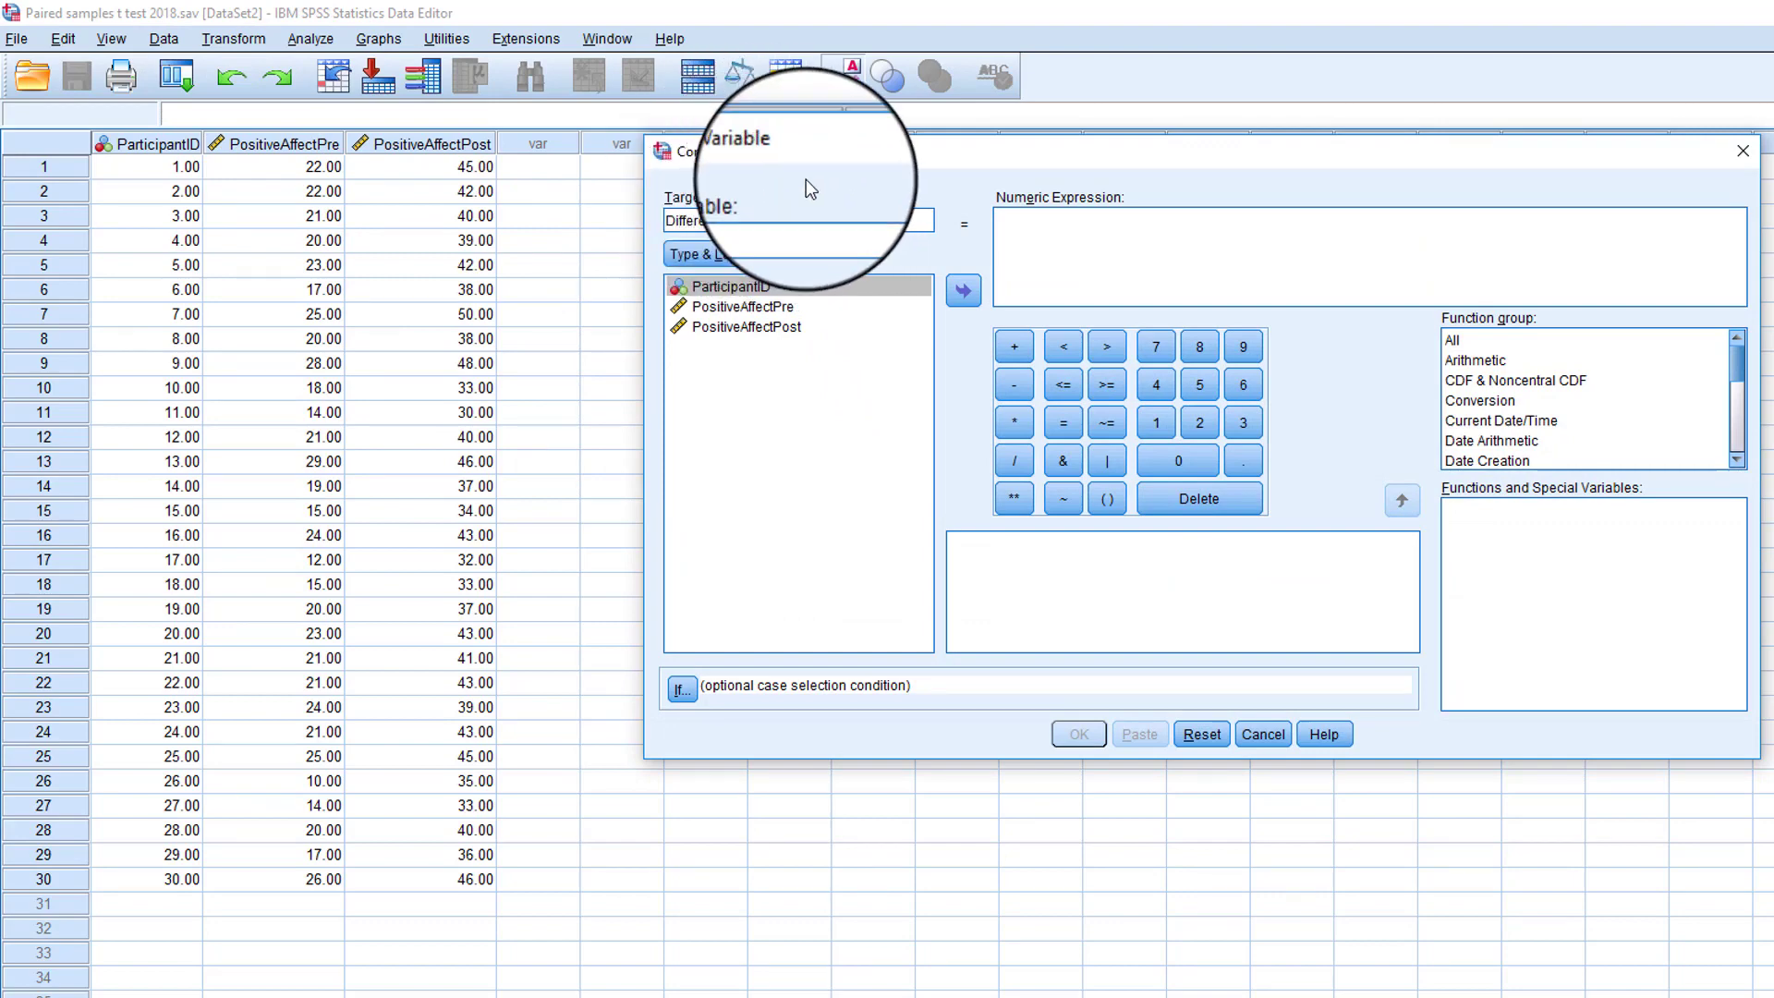
{"action": "type", "text": "ore"}
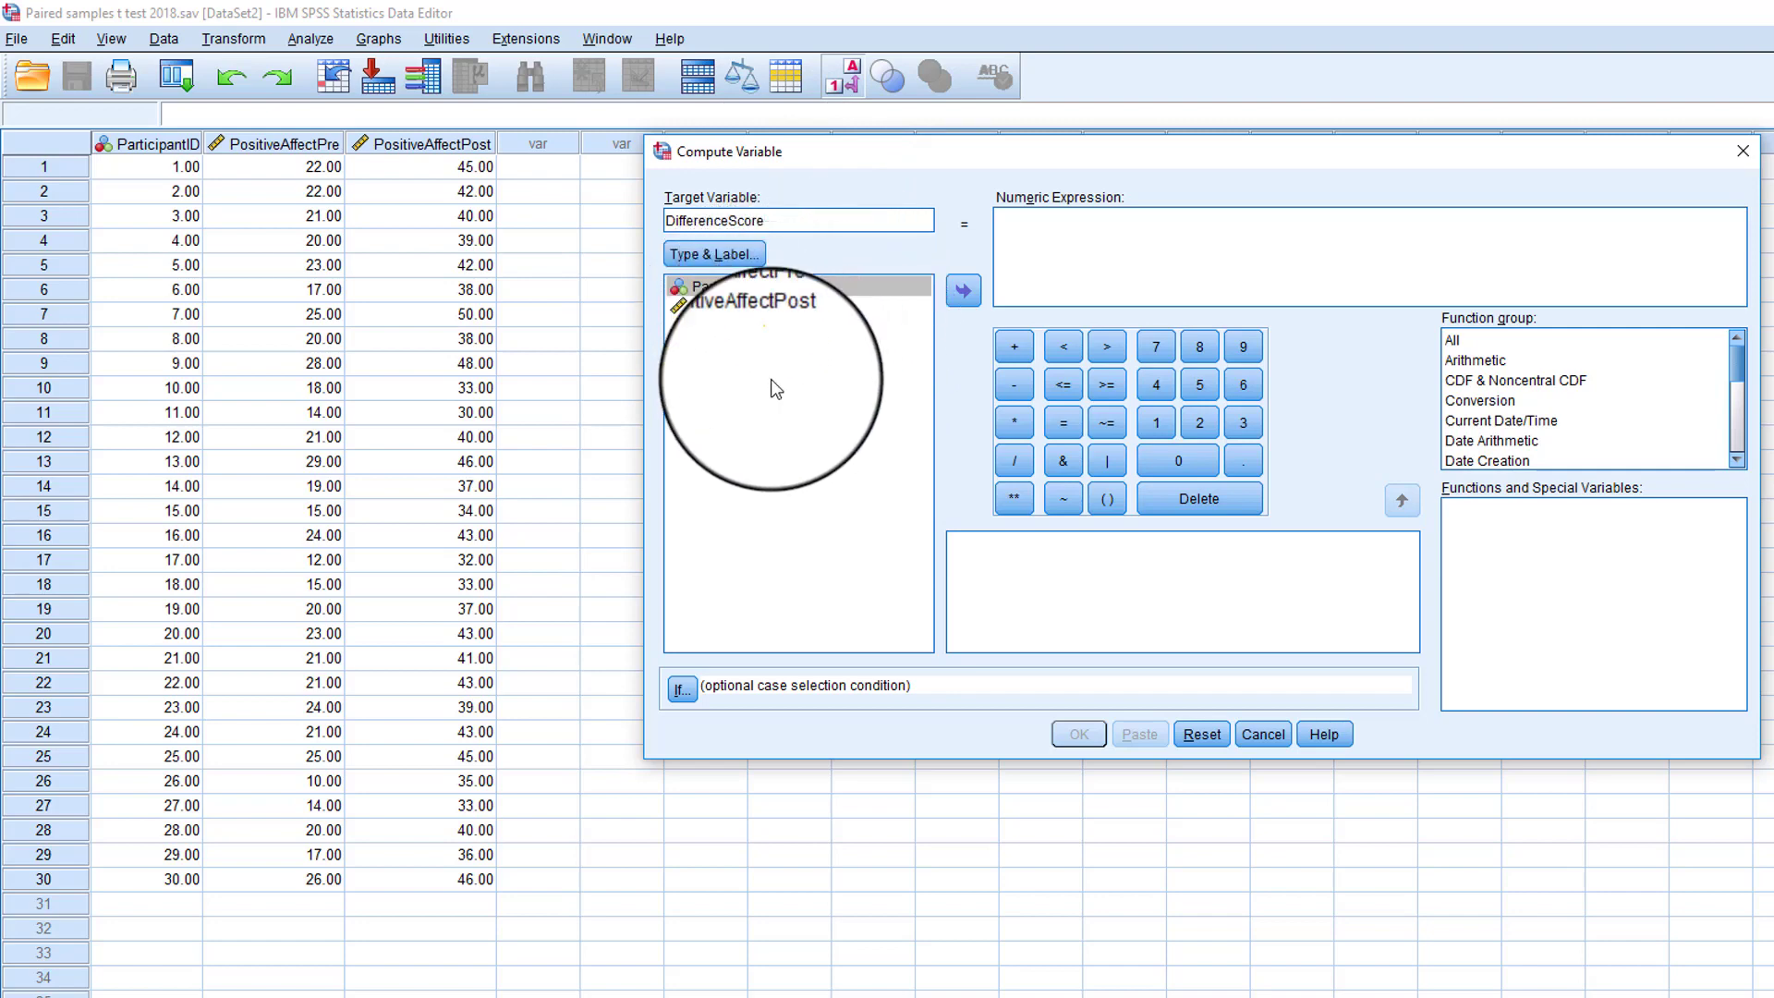
Define the numeric expression as PositiveAffectPost - PositiveAffectPre and compute the new variable
{"action": "left_click", "coordinate": [771, 325]}
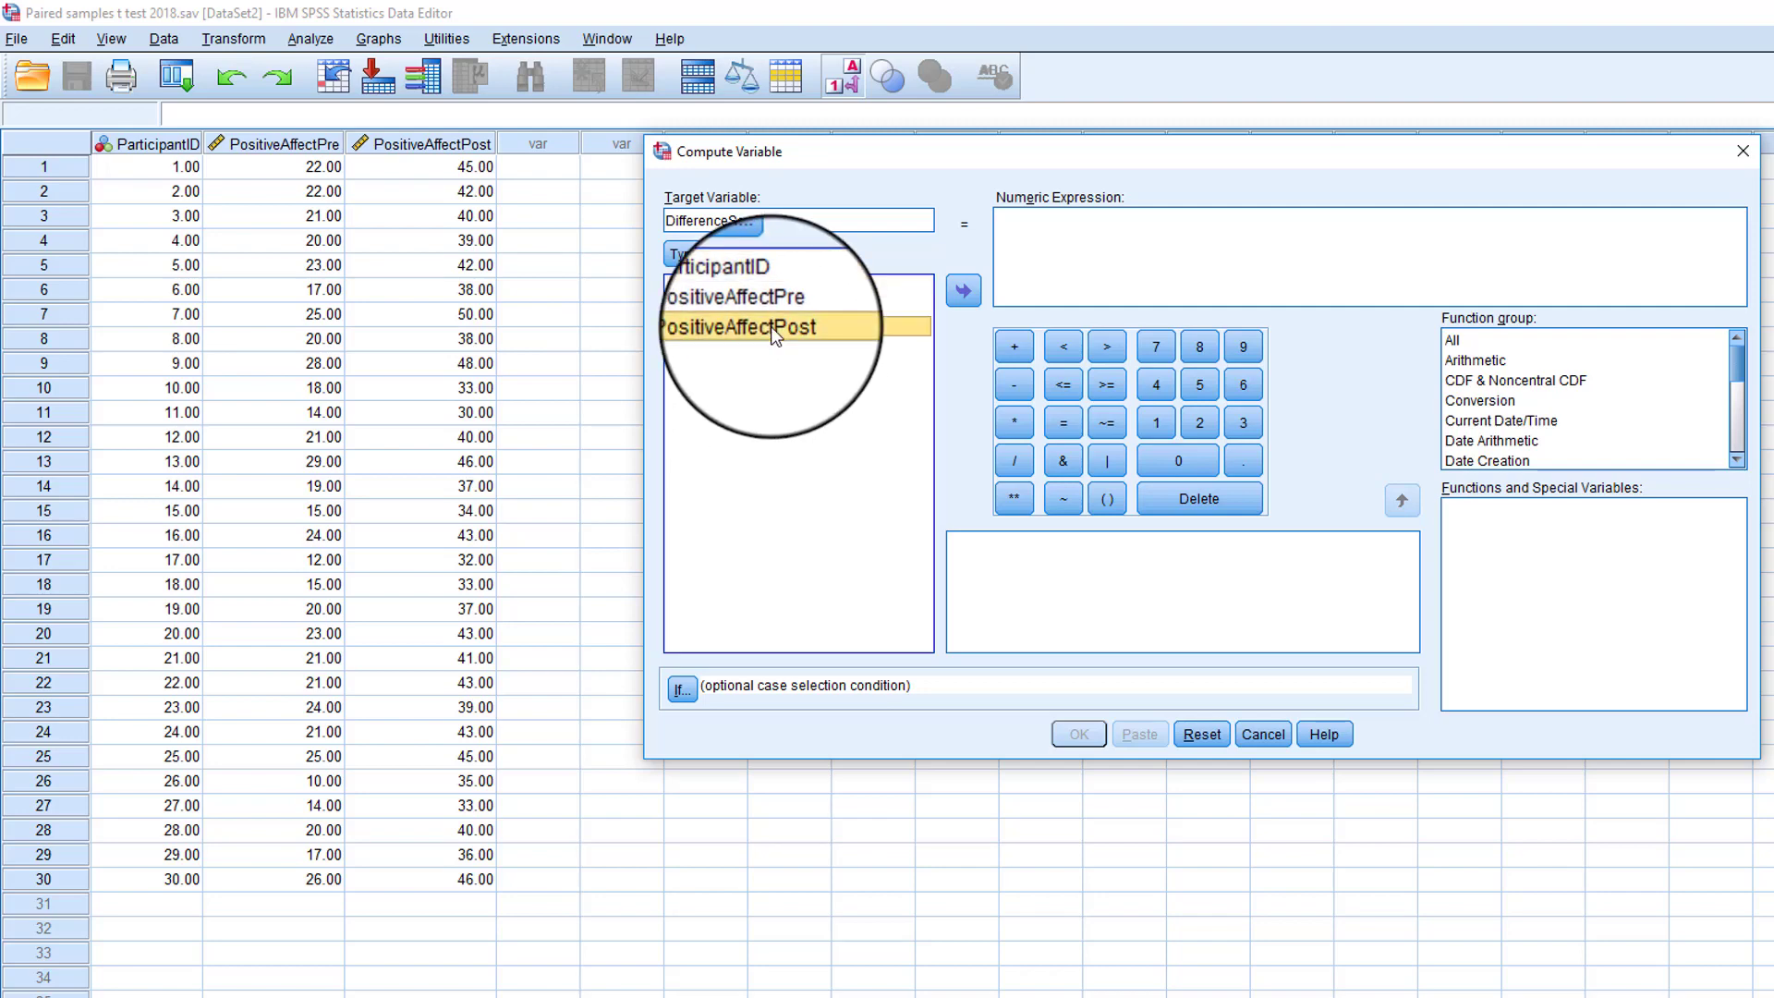
{"action": "left_click", "coordinate": [965, 290]}
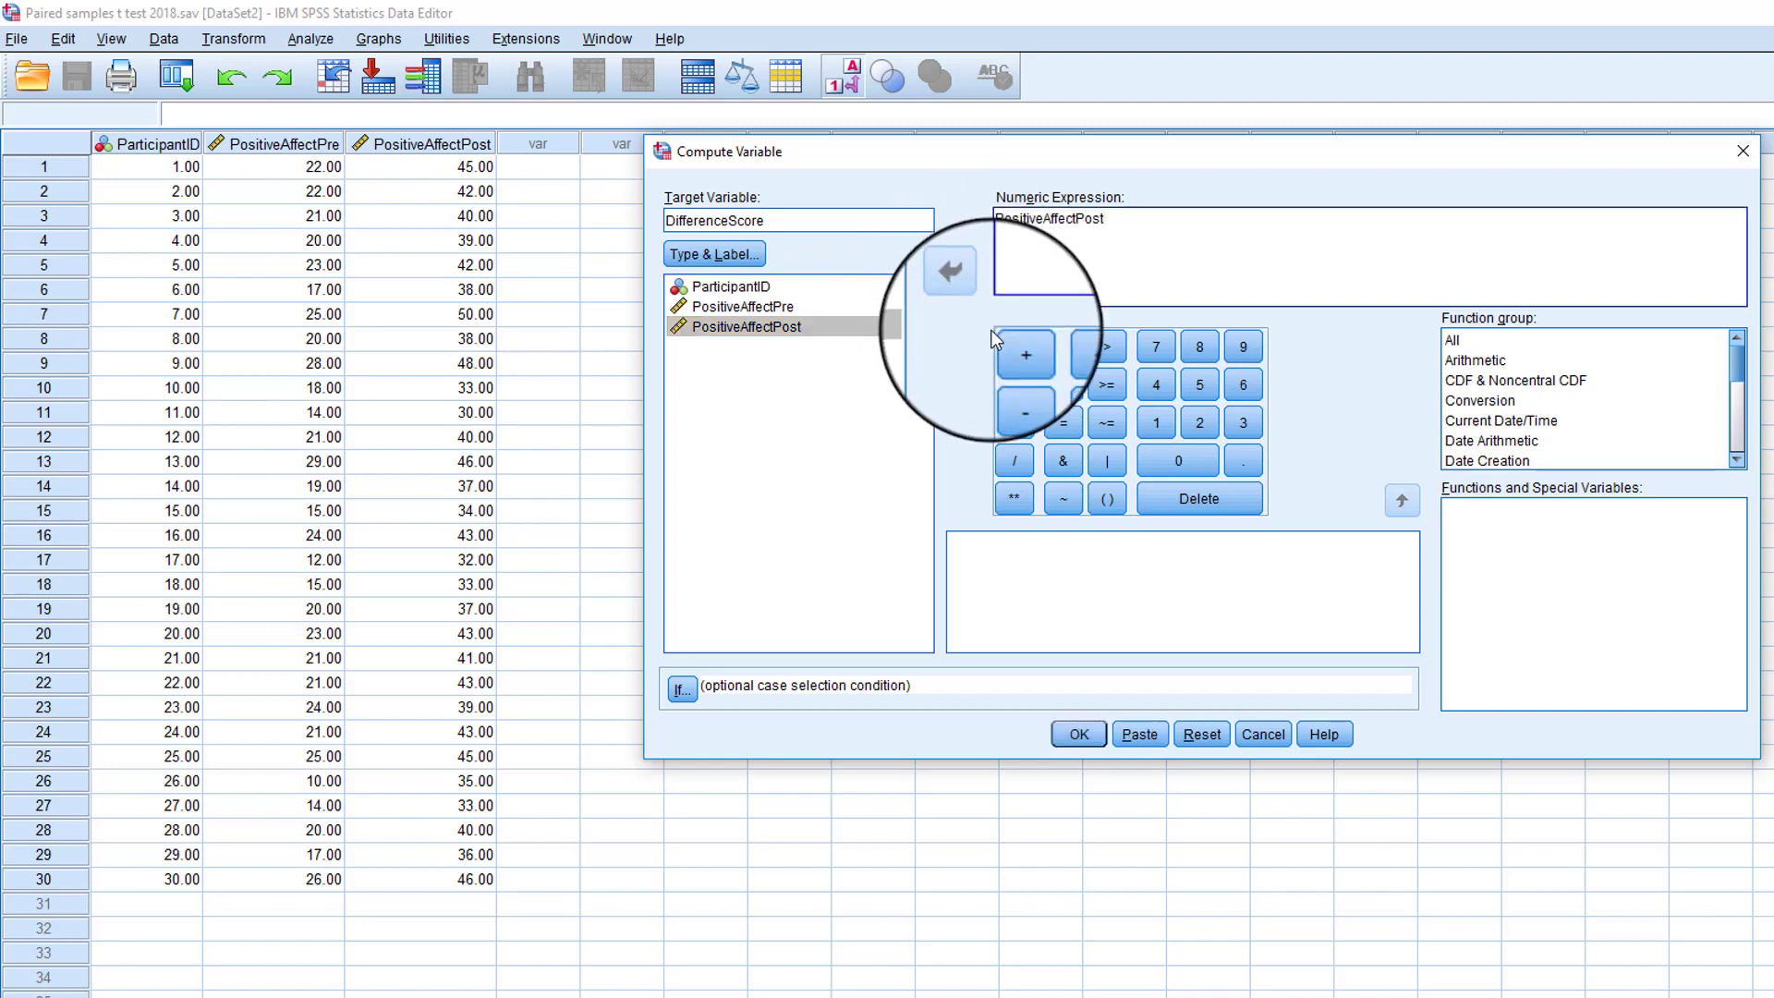
{"action": "left_click", "coordinate": [1015, 384]}
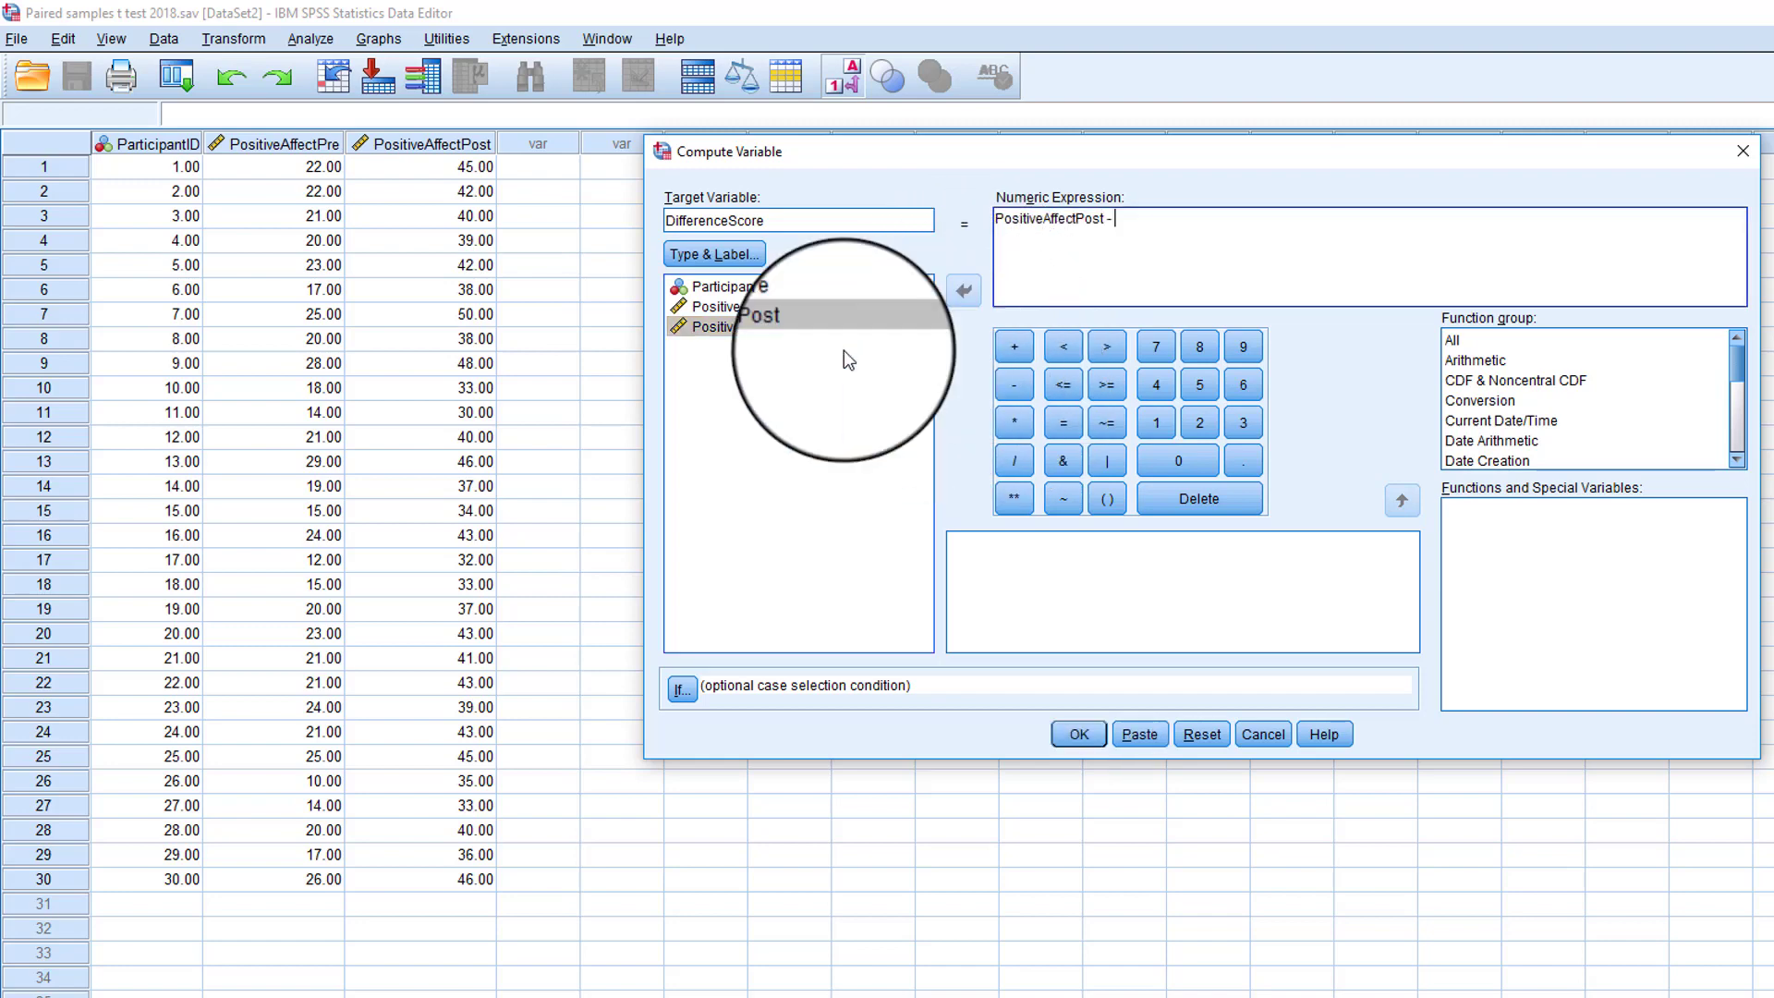
{"action": "left_click", "coordinate": [750, 306]}
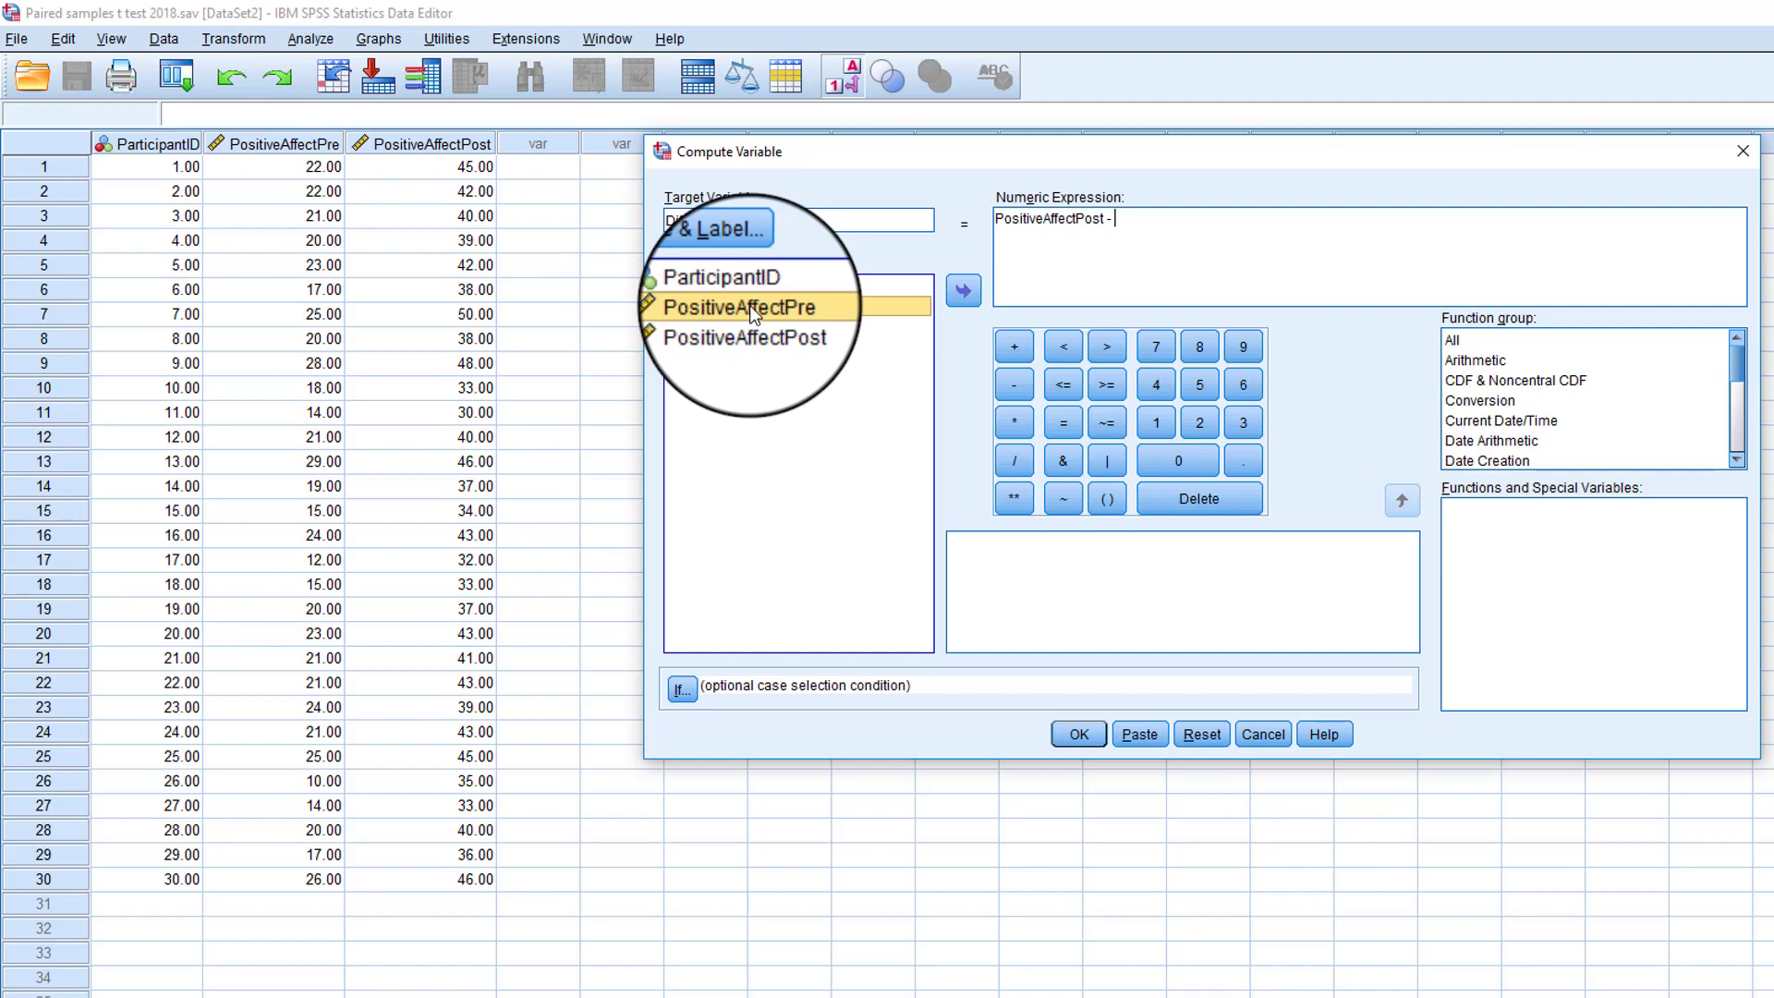
{"action": "left_click", "coordinate": [972, 290]}
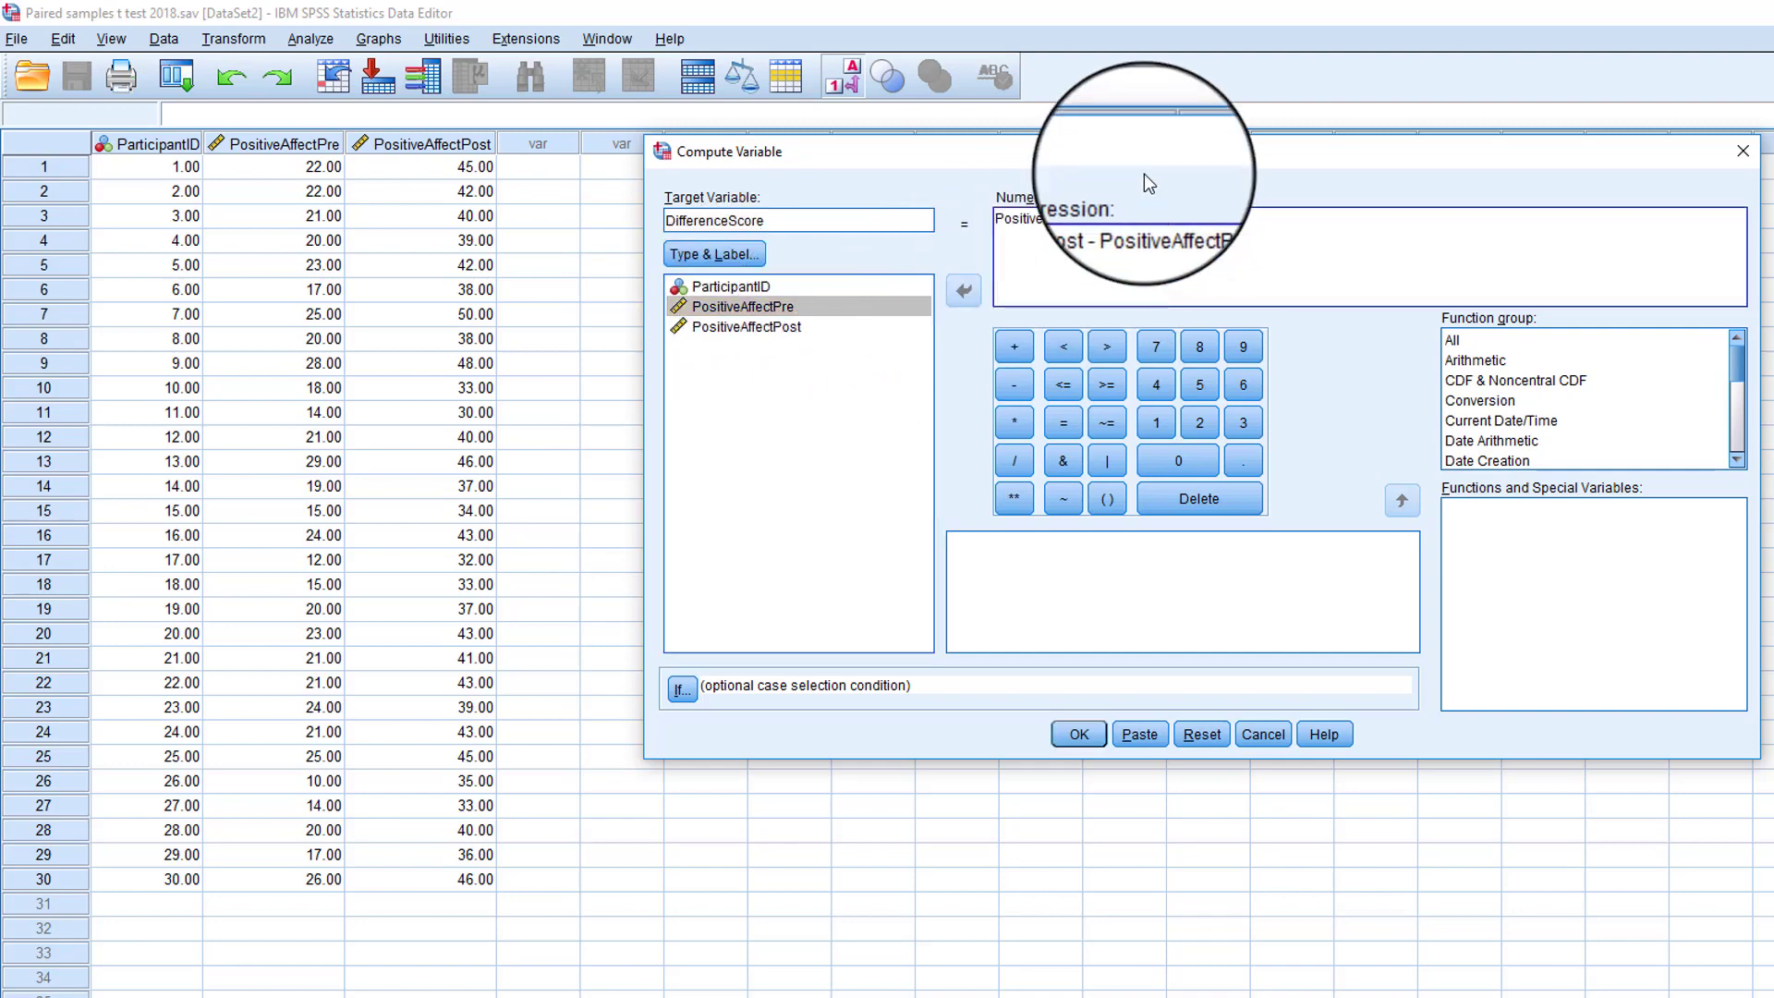
{"action": "left_click", "coordinate": [1079, 734]}
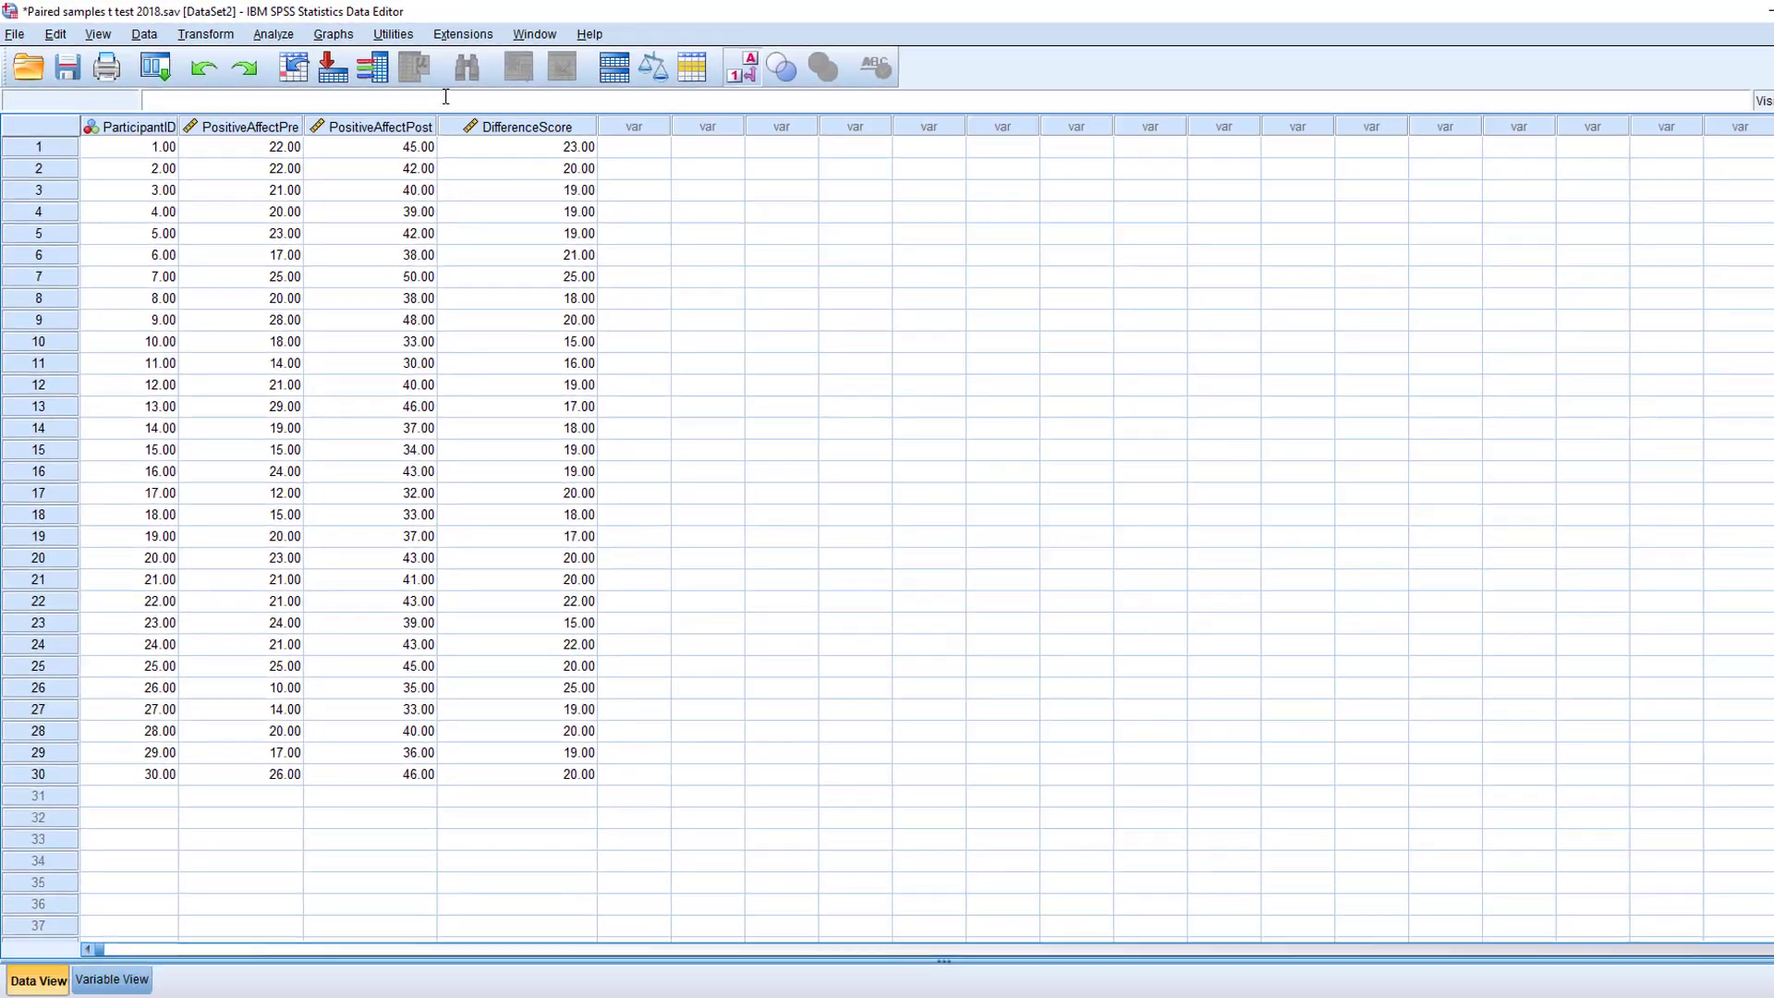
Set up an Explore analysis with DifferenceScore as the dependent variable
{"action": "left_click", "coordinate": [274, 34]}
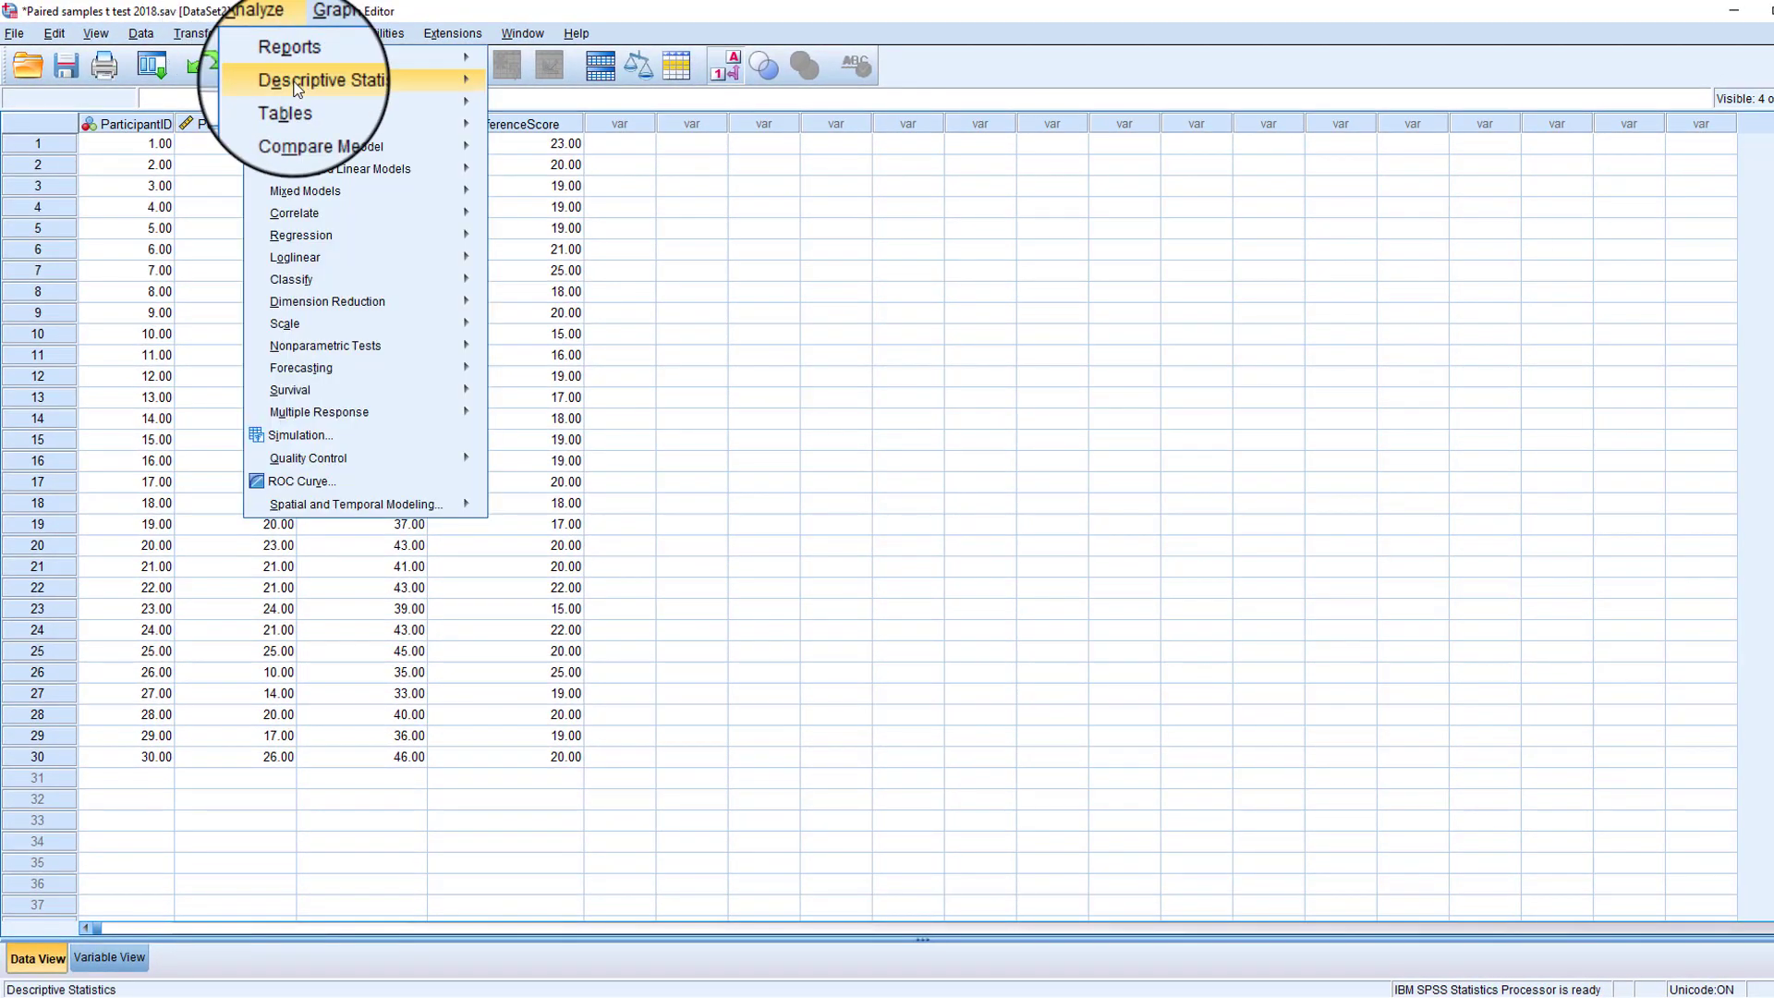
{"action": "mouse_move", "coordinate": [369, 82]}
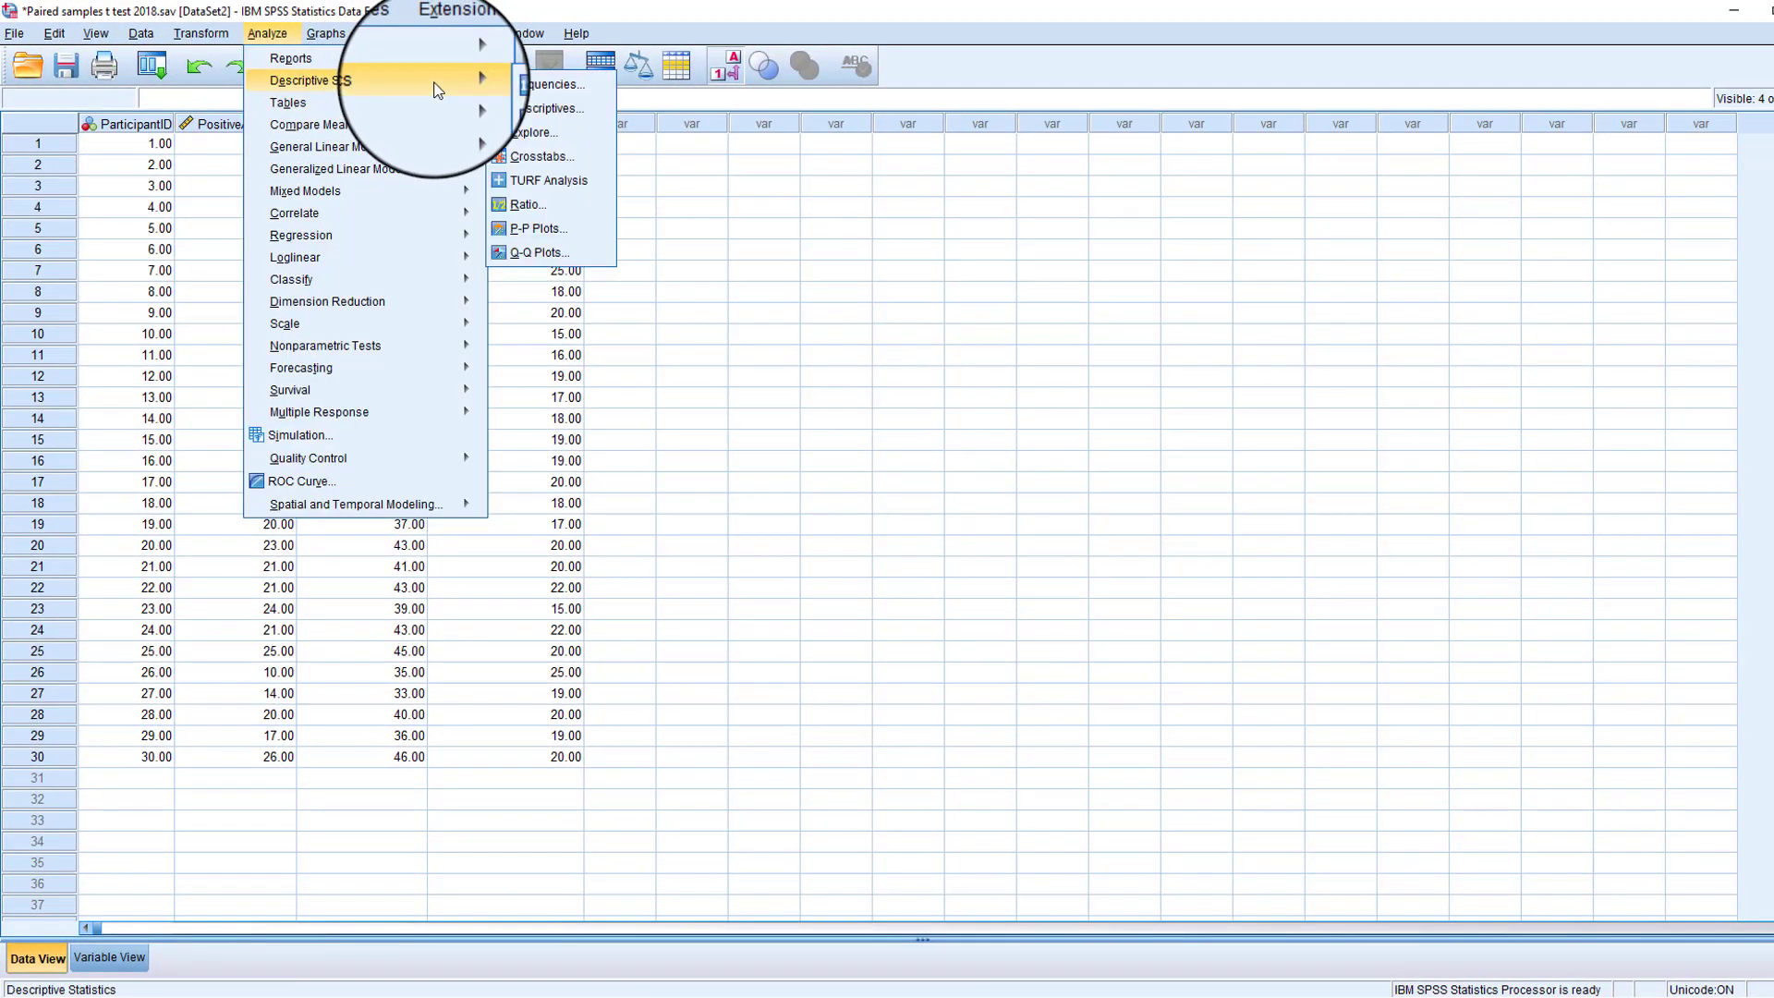
{"action": "left_click", "coordinate": [534, 132]}
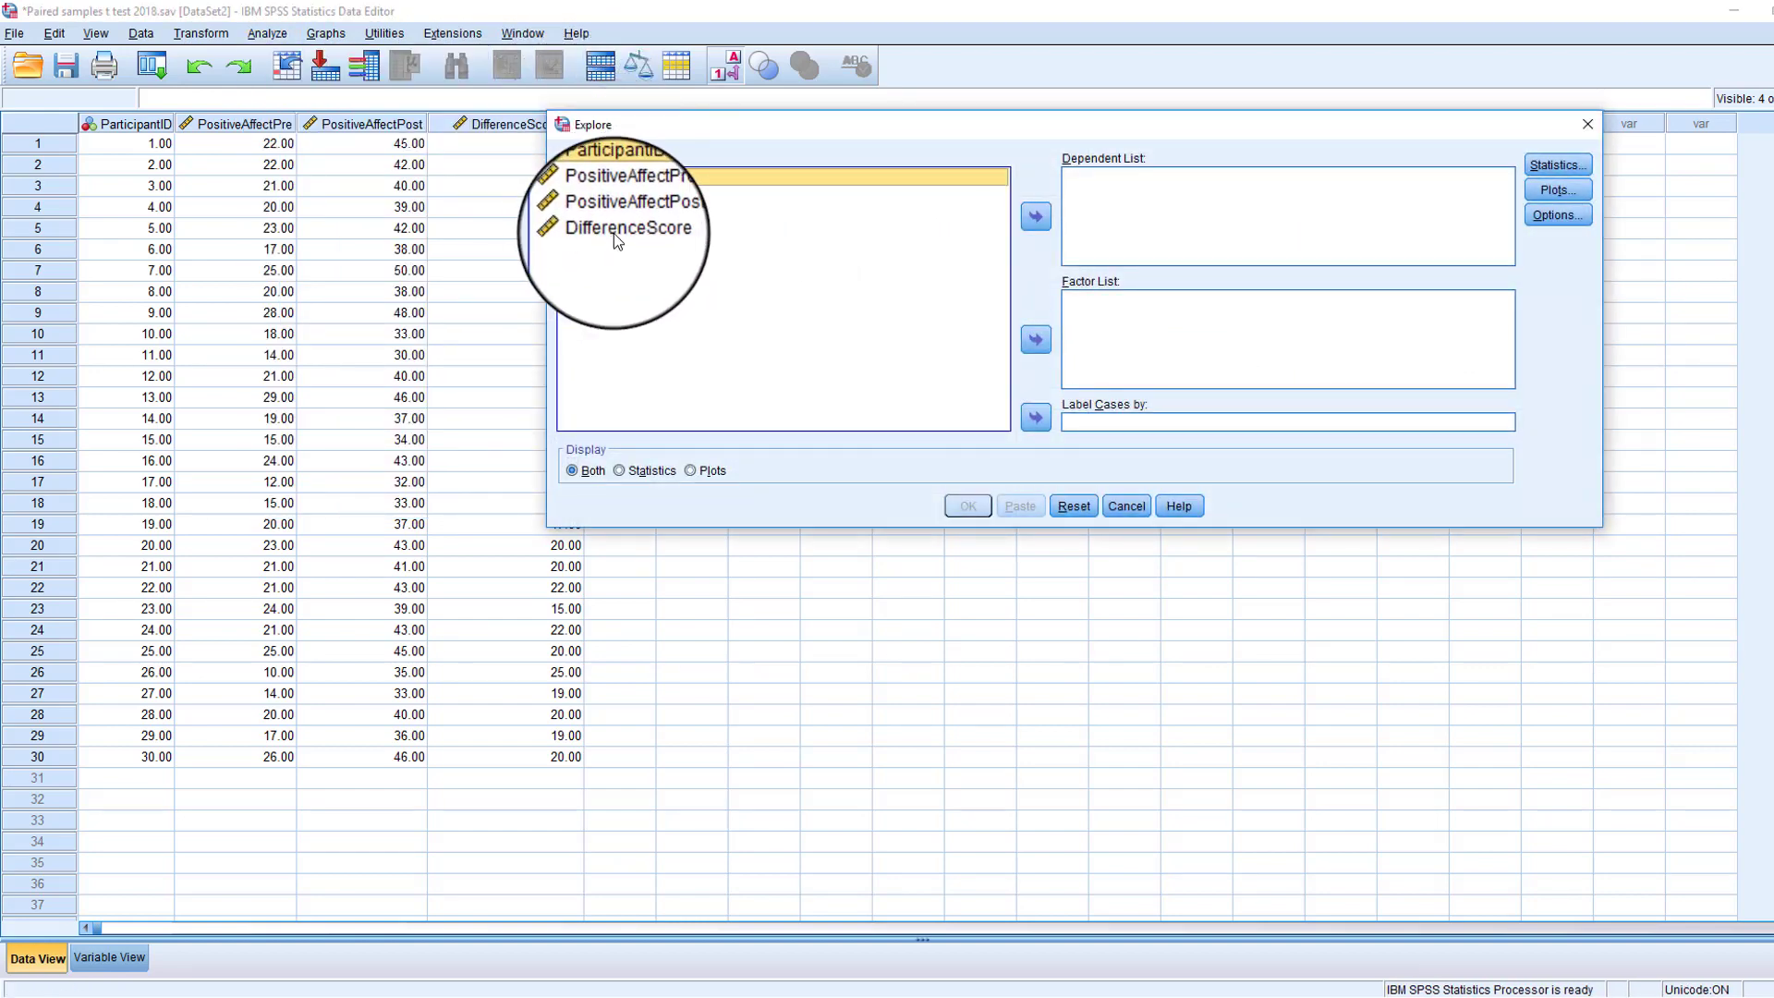
{"action": "left_click", "coordinate": [616, 231]}
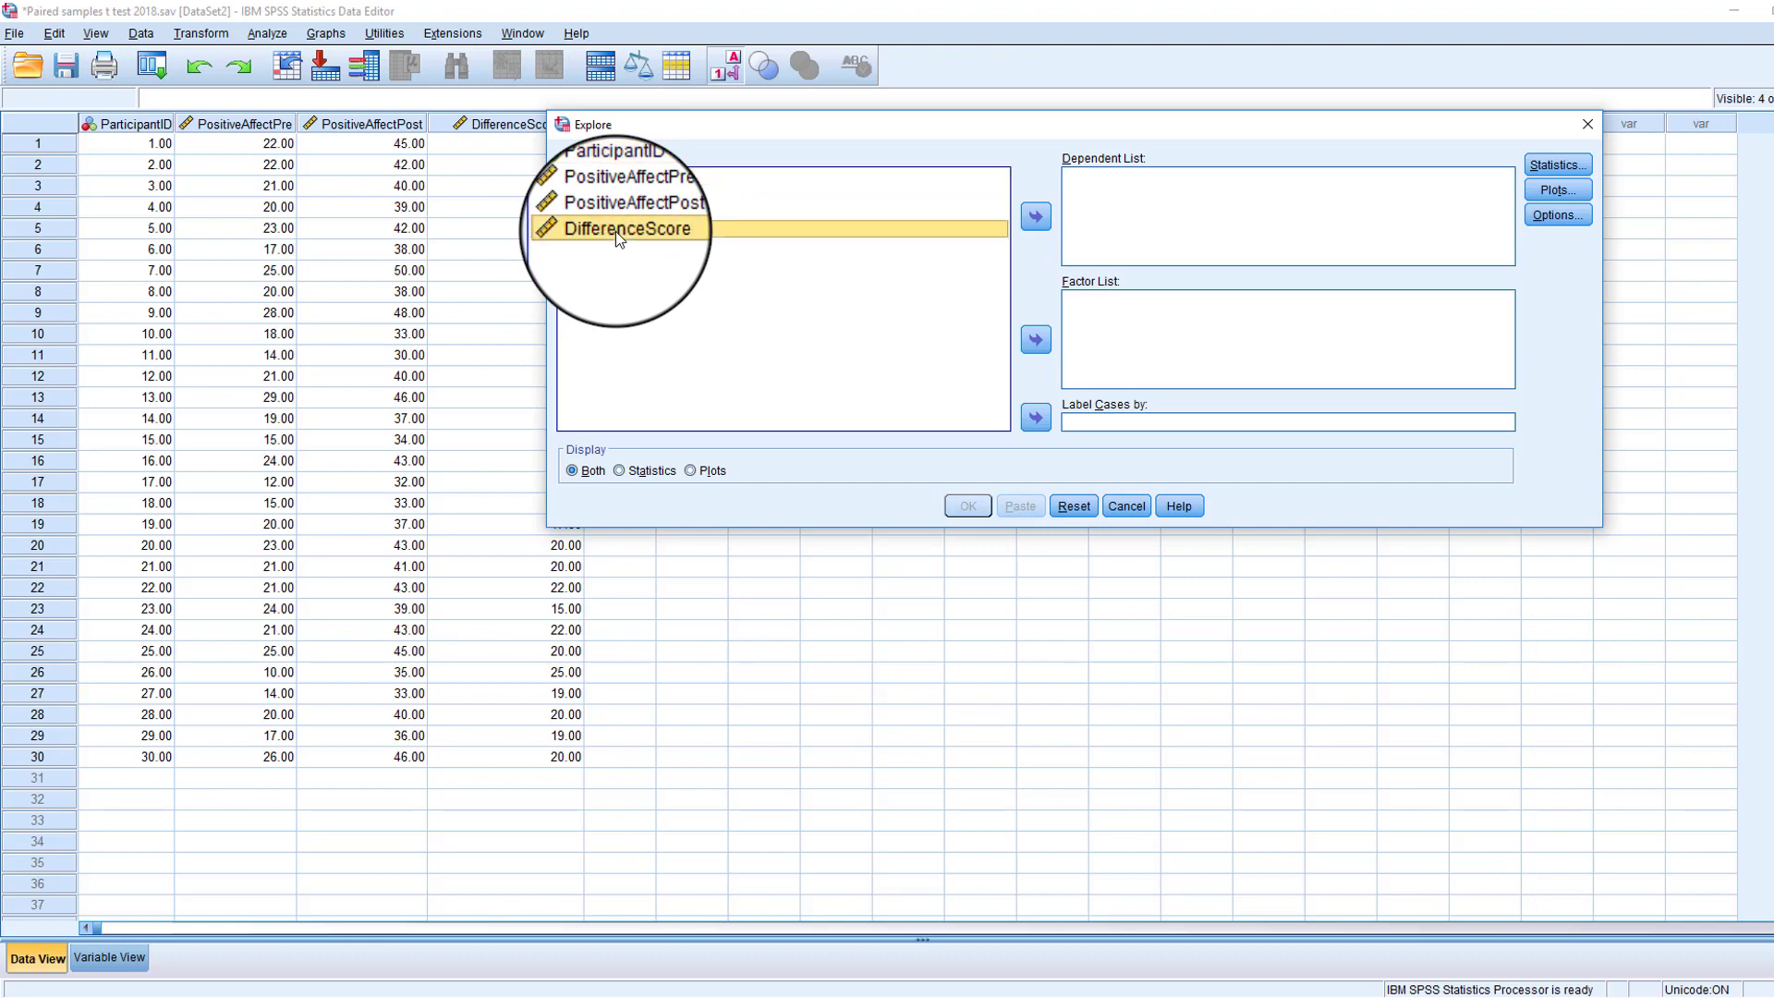
{"action": "left_click", "coordinate": [1037, 218]}
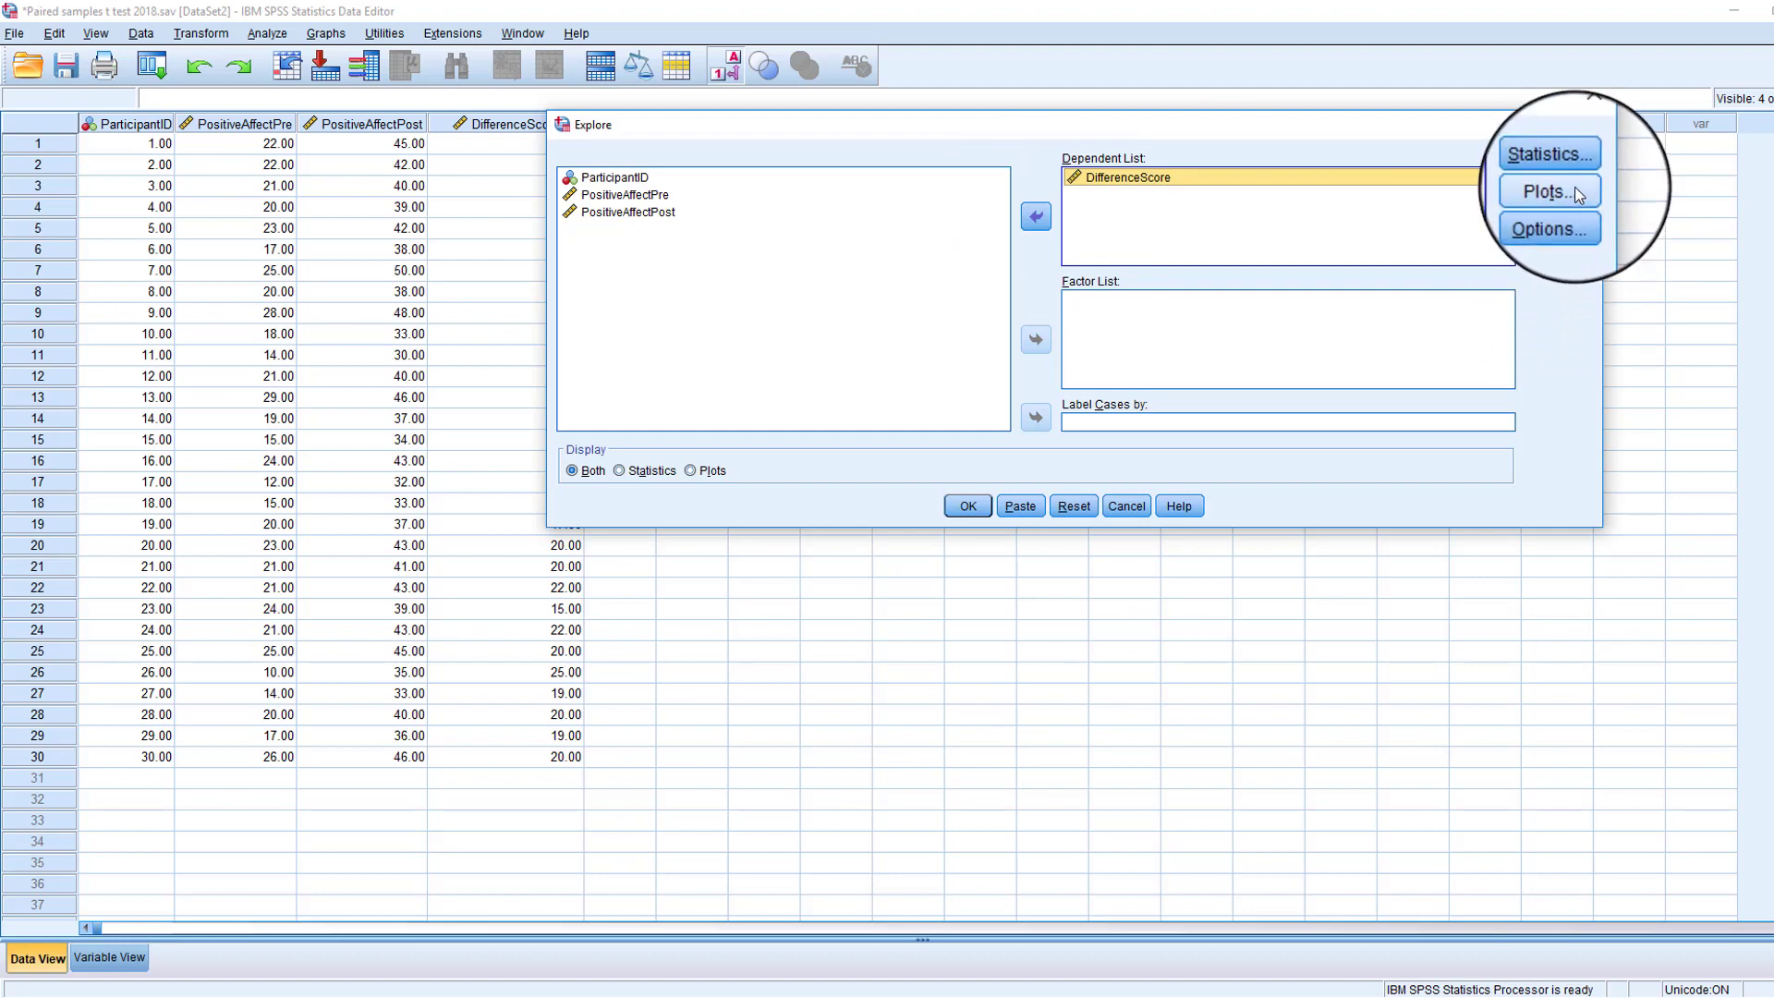
Add a histogram and normality plots with tests to the Explore plots, and run the analysis
{"action": "left_click", "coordinate": [1571, 190]}
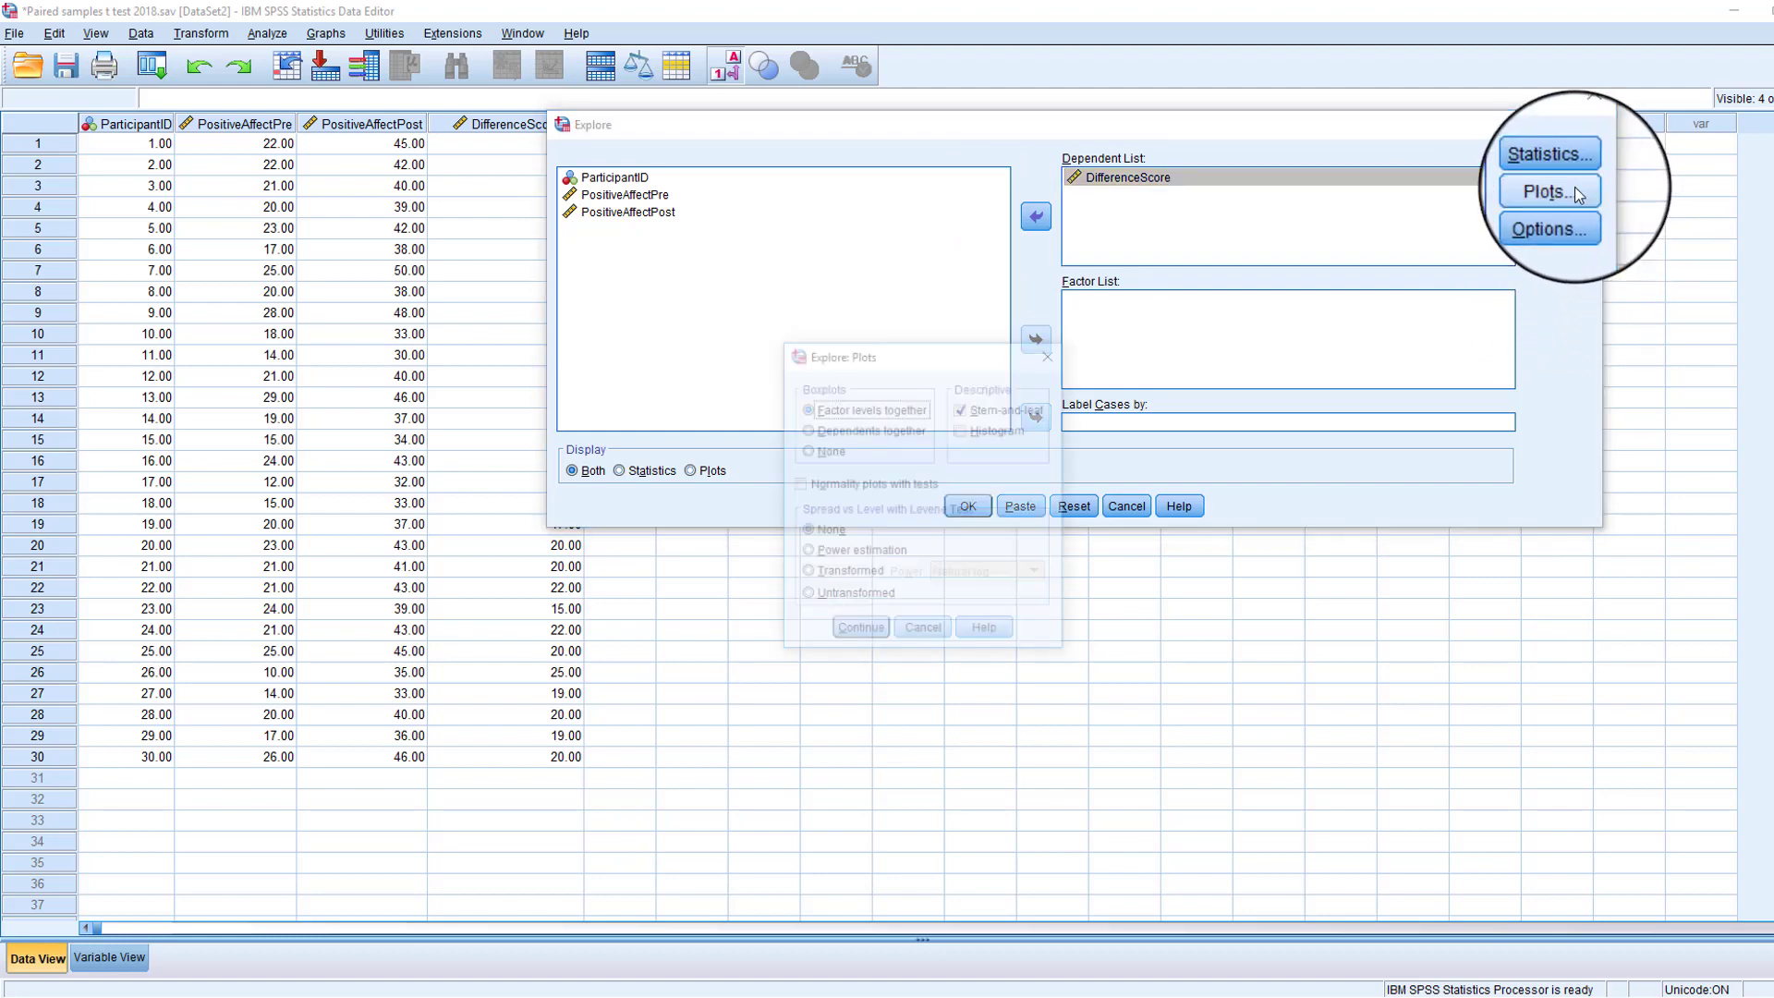
{"action": "left_click", "coordinate": [1009, 430]}
{"action": "left_click", "coordinate": [851, 486]}
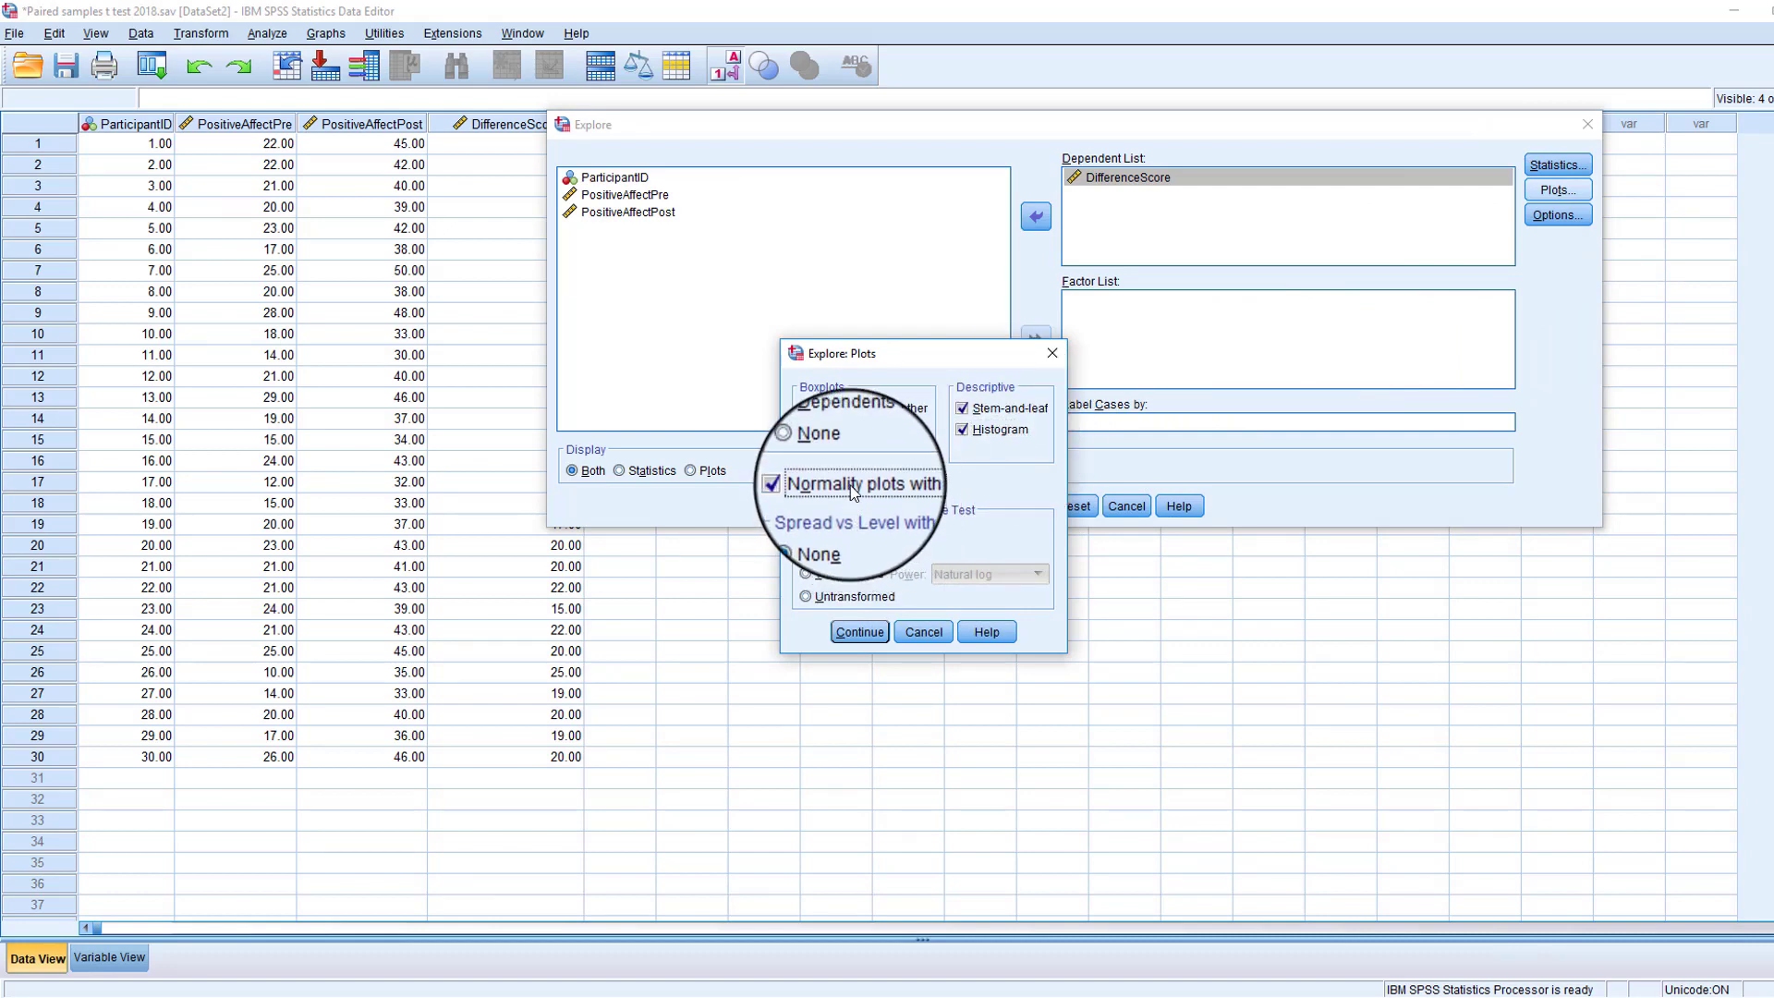
{"action": "left_click", "coordinate": [852, 631]}
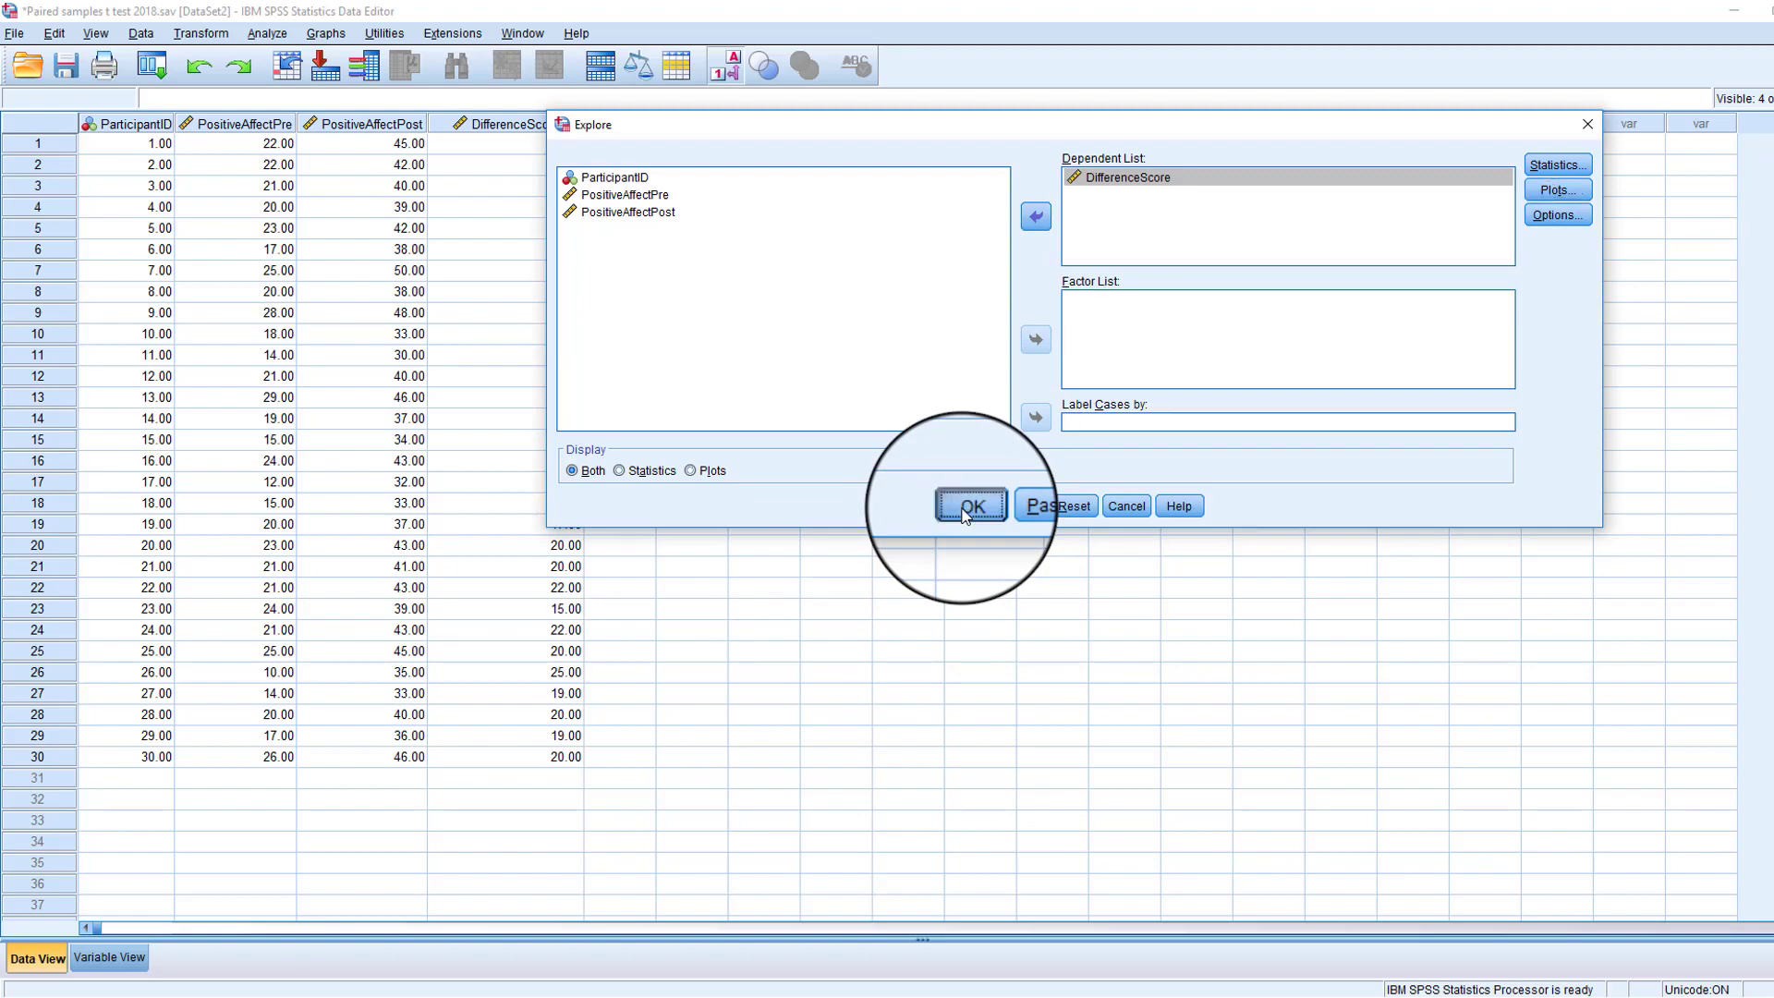
{"action": "left_click", "coordinate": [970, 506]}
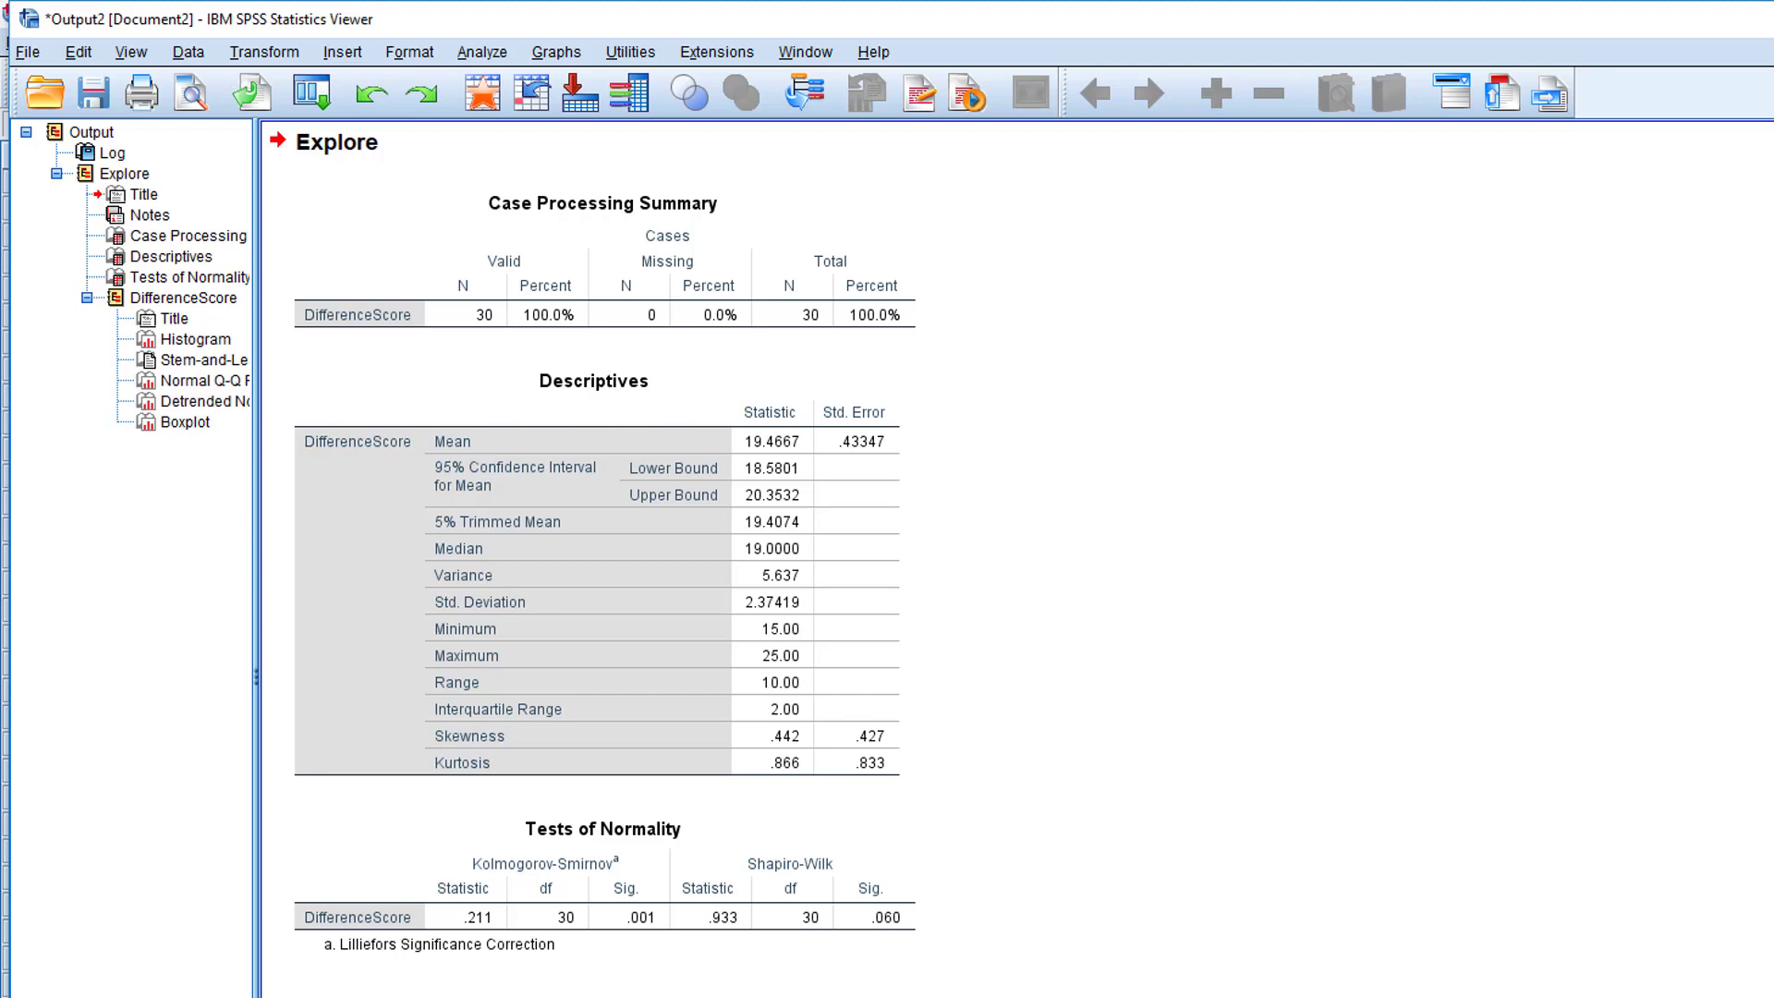
Examine the Explore output for DifferenceScore: skewness and kurtosis, Shapiro-Wilk normality test, histogram and boxplot
{"action": "left_click", "coordinate": [860, 490]}
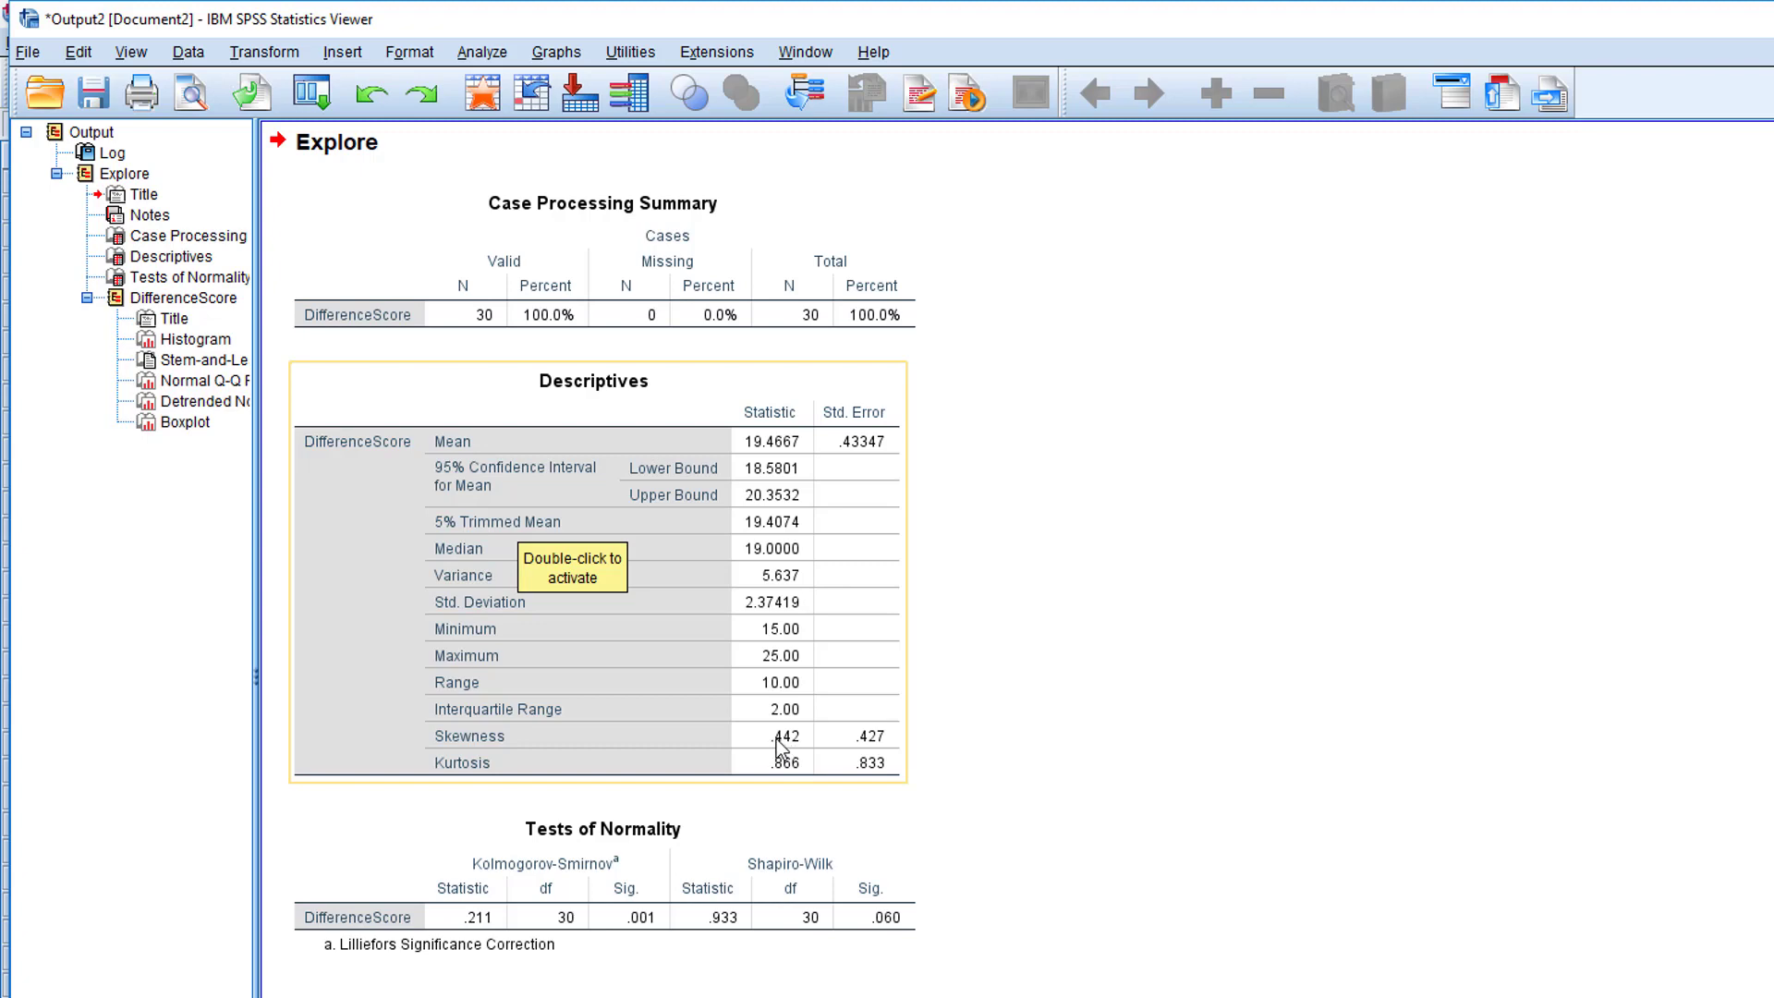
{"action": "left_click", "coordinate": [992, 767]}
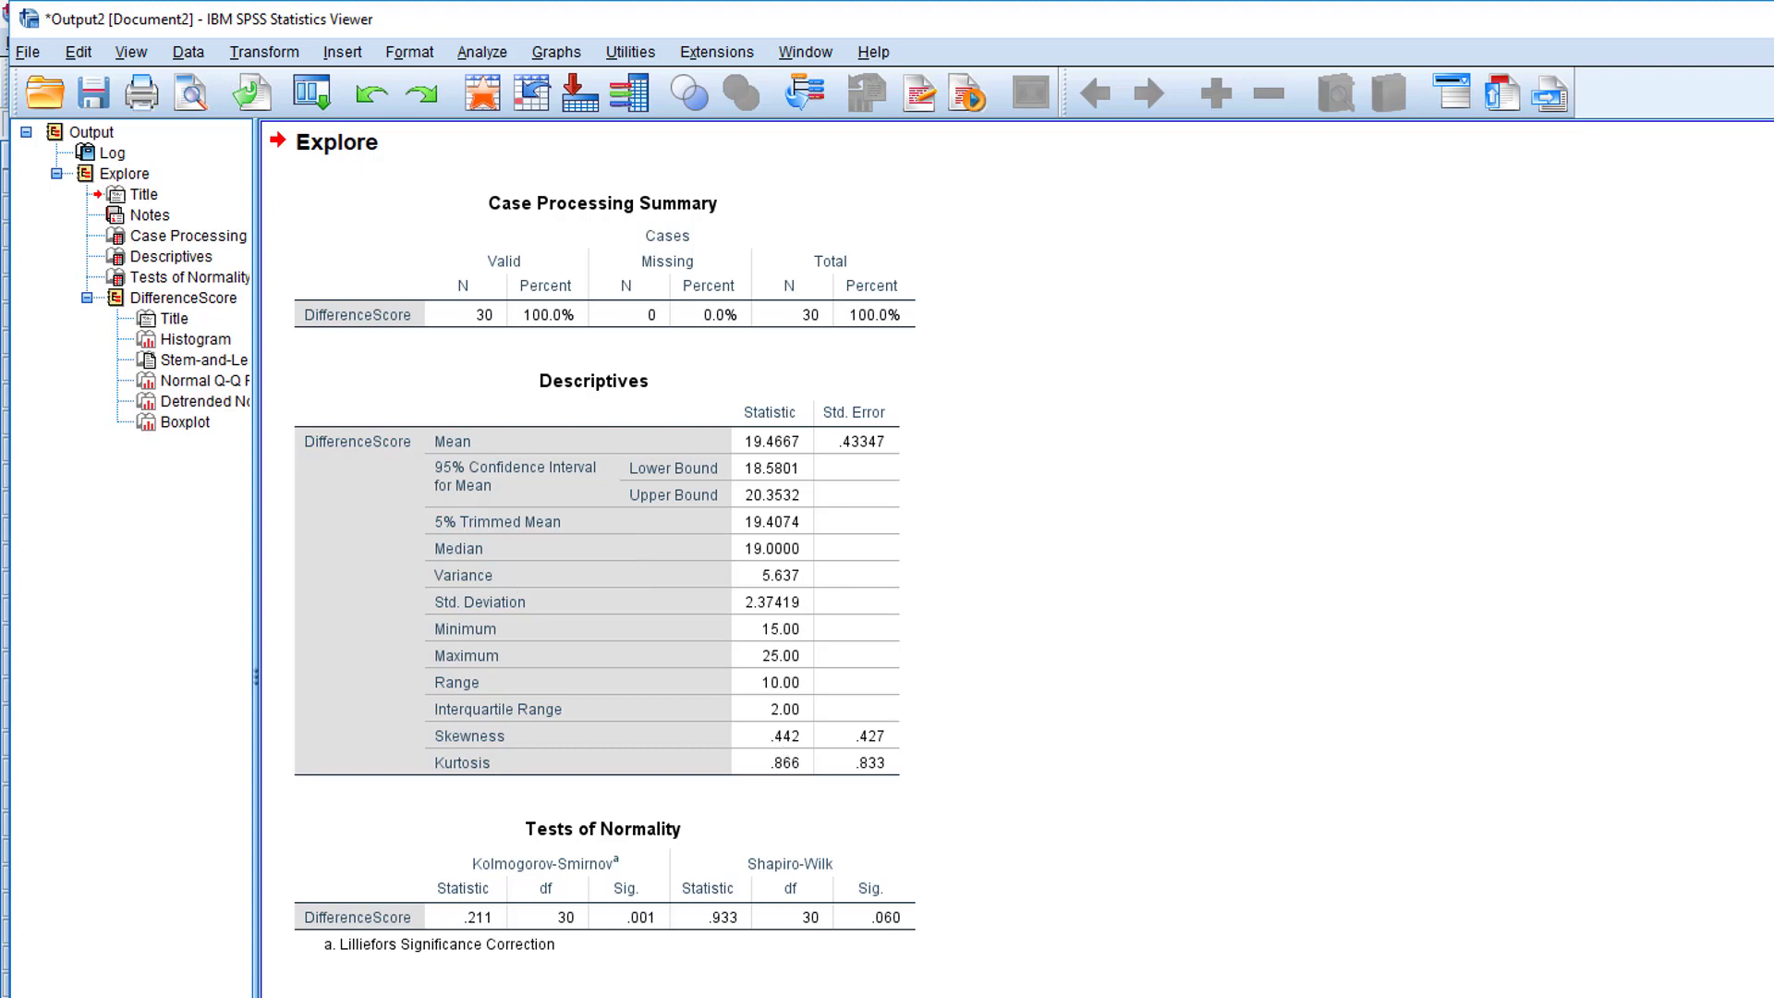
{"action": "scroll", "coordinate": [591, 555], "scroll_direction": "down", "scroll_amount": 5}
{"action": "left_click", "coordinate": [850, 441]}
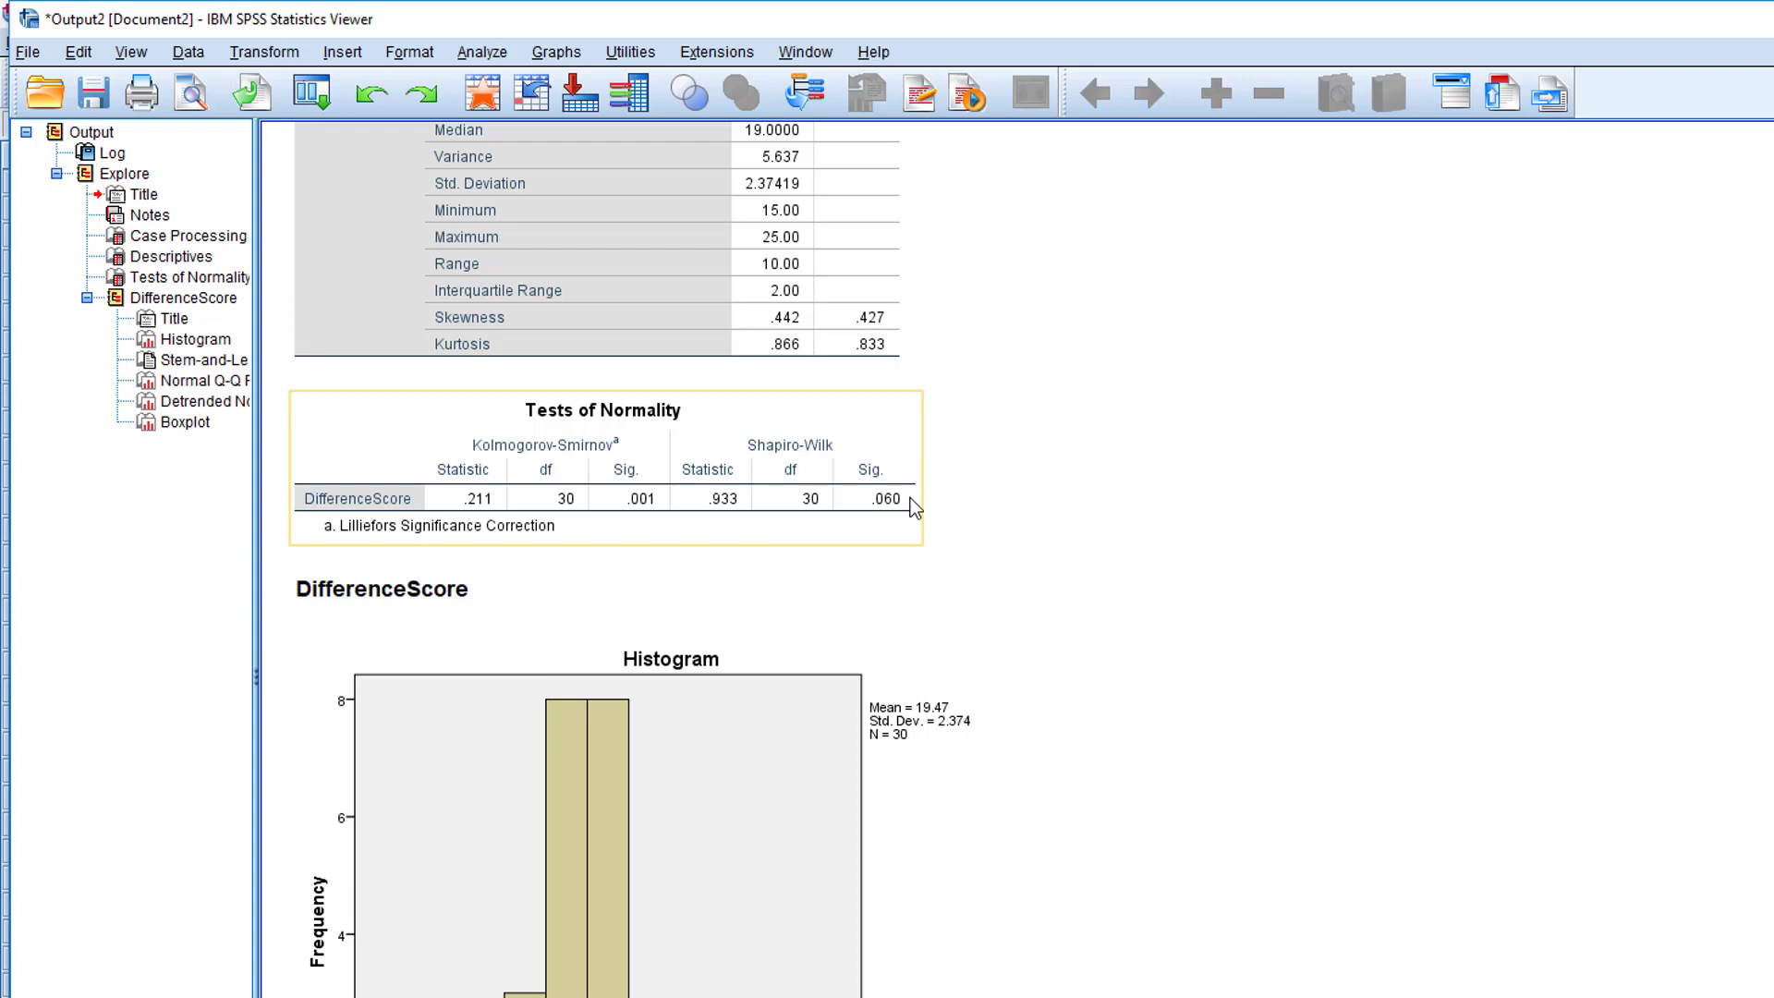
{"action": "left_click", "coordinate": [820, 773]}
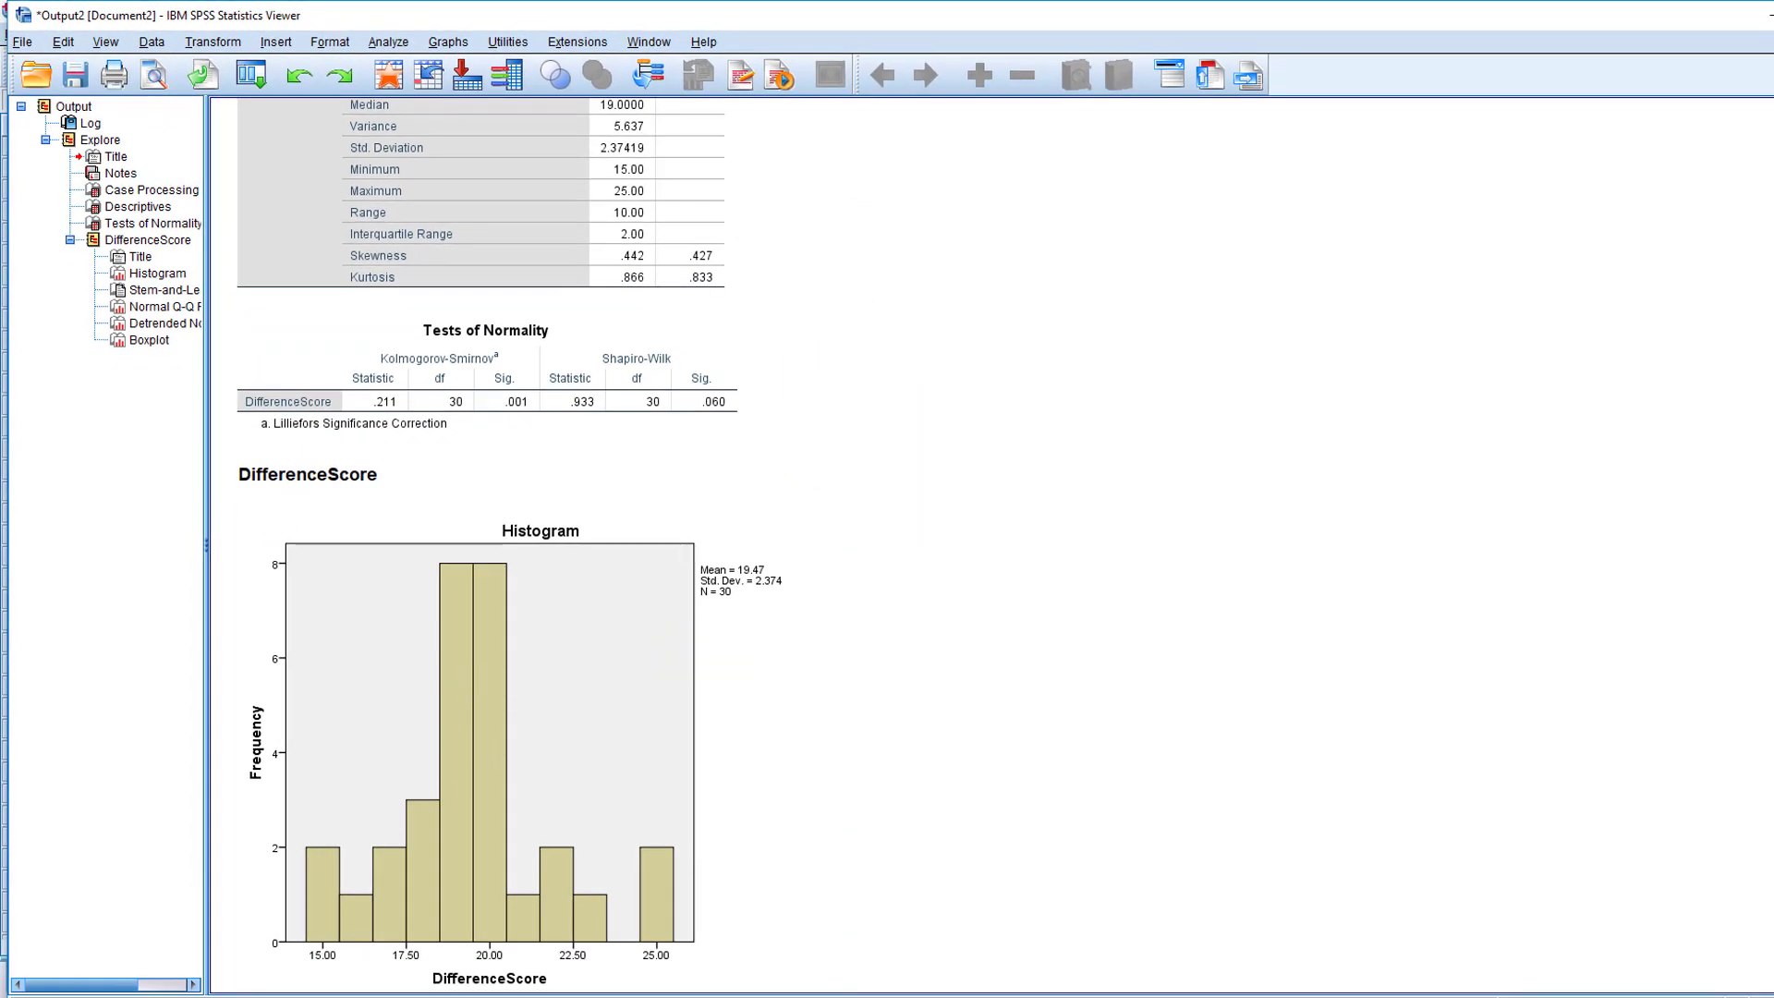
{"action": "scroll", "coordinate": [508, 541], "scroll_direction": "down", "scroll_amount": 1}
{"action": "scroll", "coordinate": [540, 545], "scroll_direction": "down", "scroll_amount": 20}
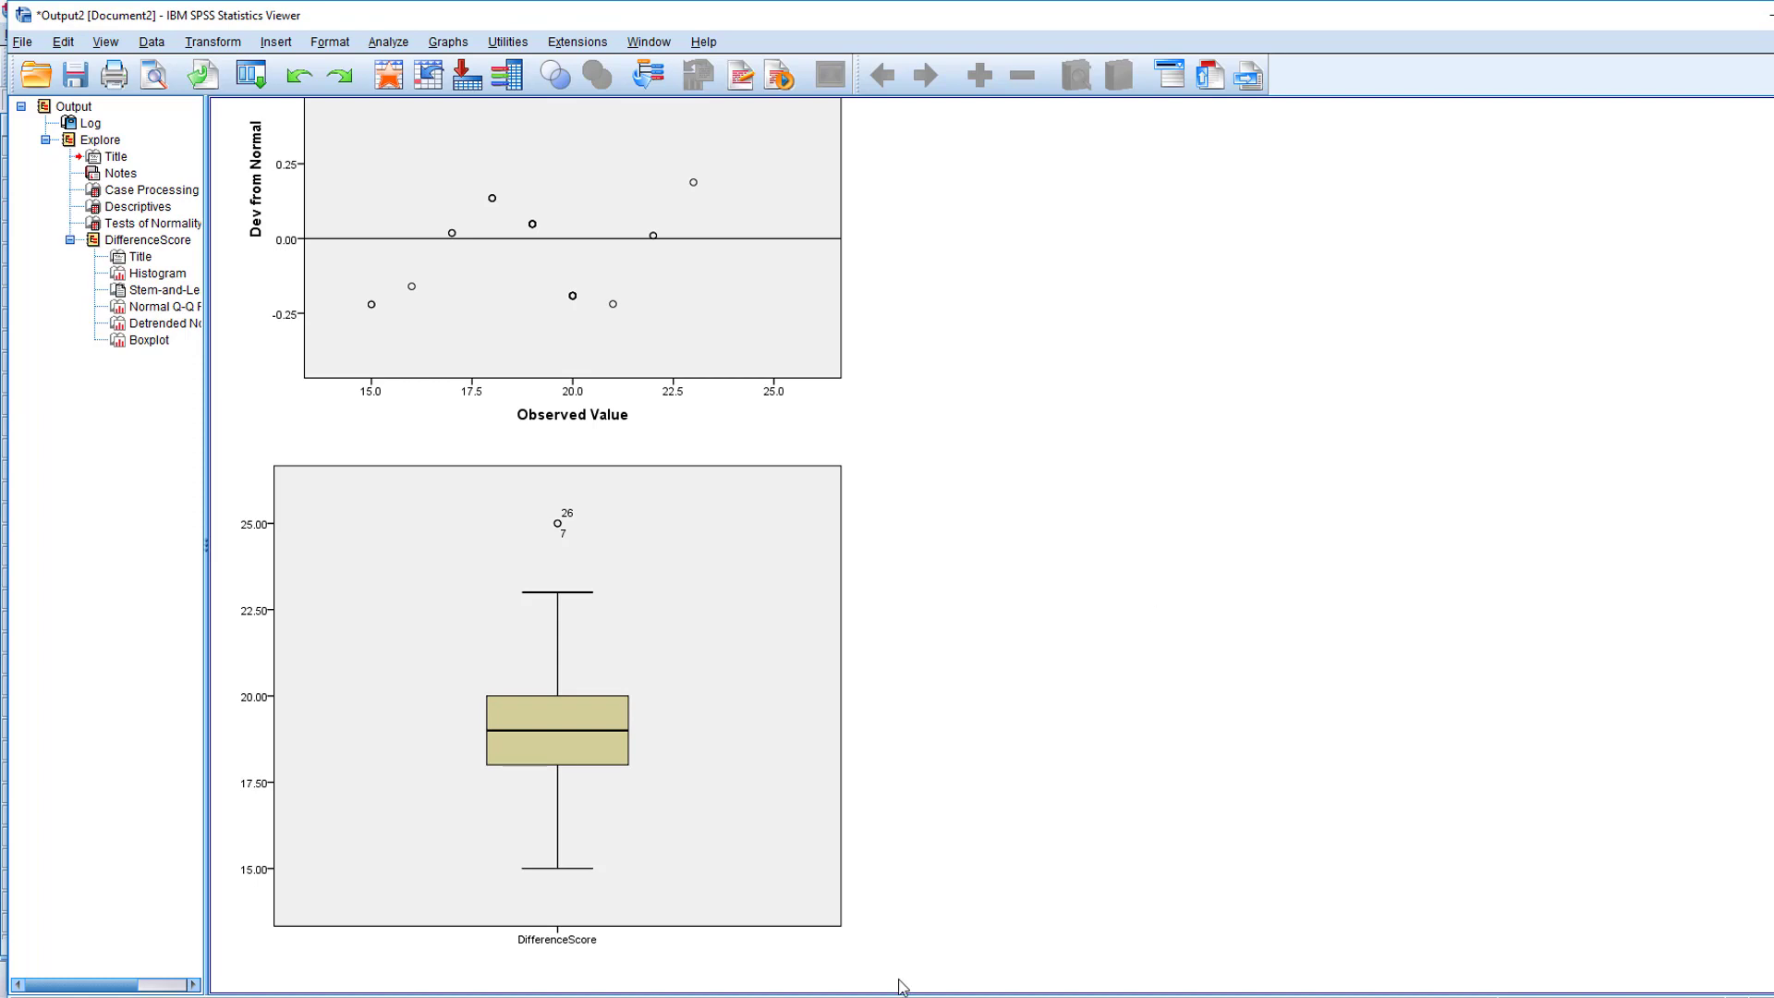
Run a Paired-Samples T Test with PositiveAffectPre as Variable1 and PositiveAffectPost as Variable2
{"action": "left_click", "coordinate": [391, 41]}
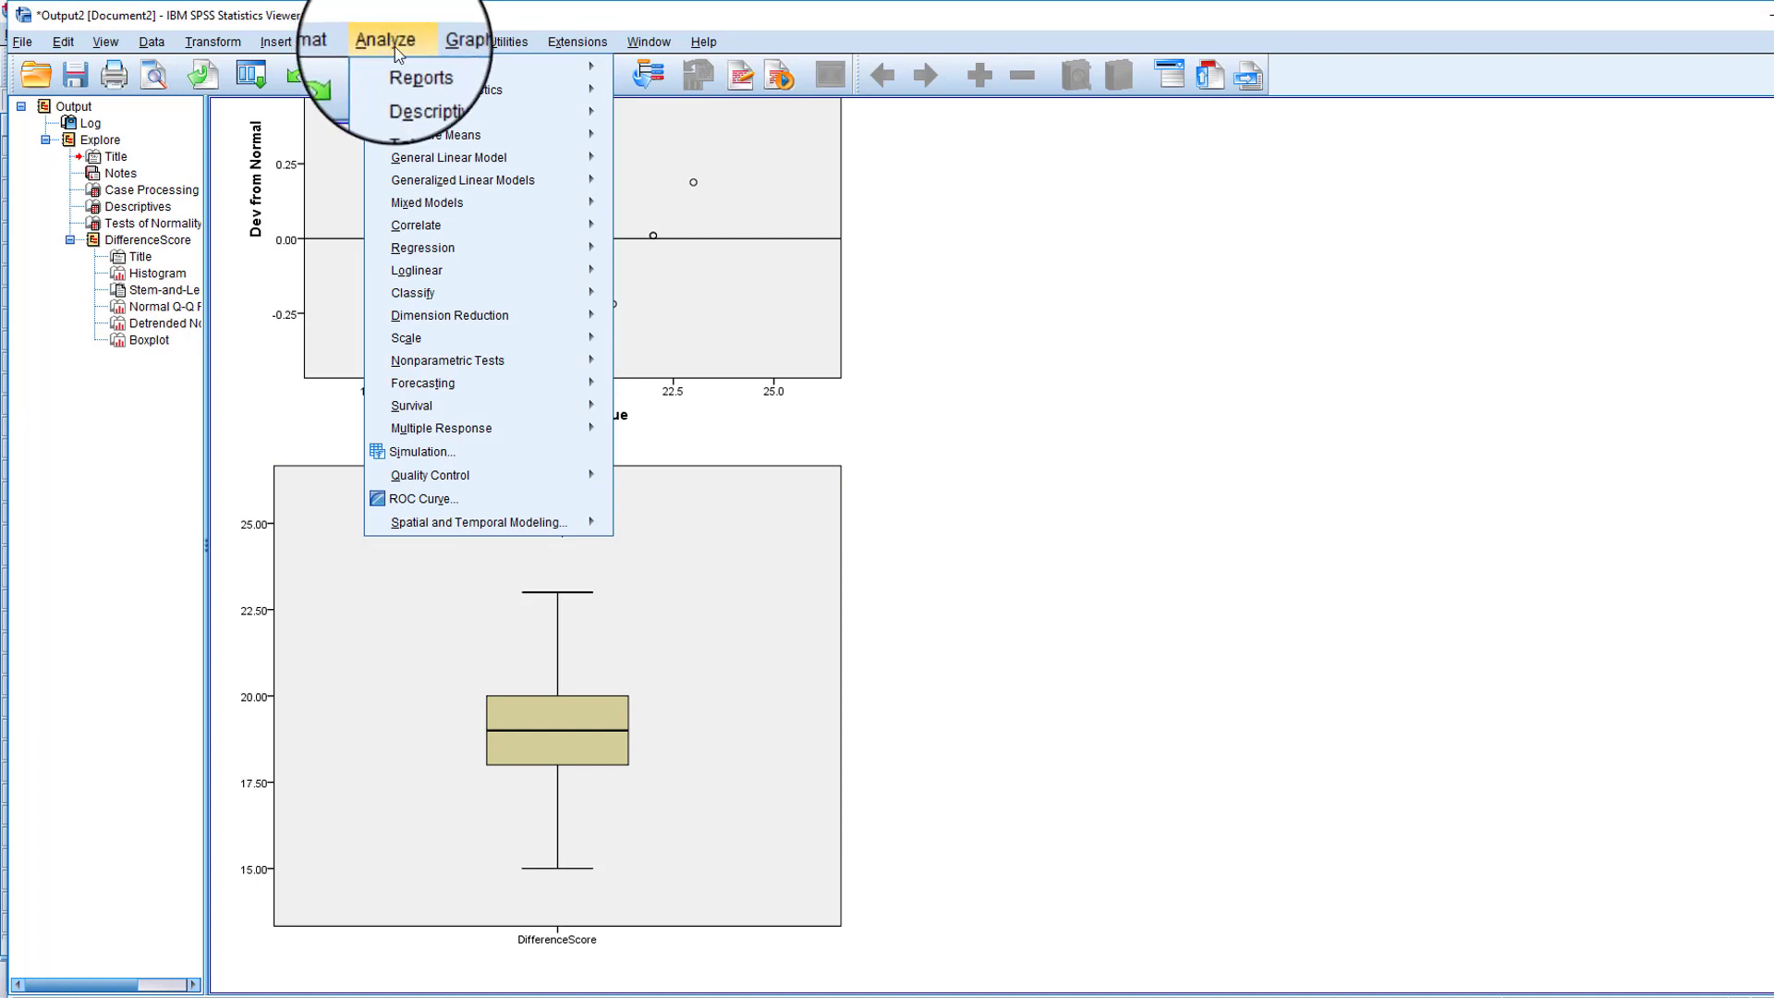
{"action": "mouse_move", "coordinate": [485, 137]}
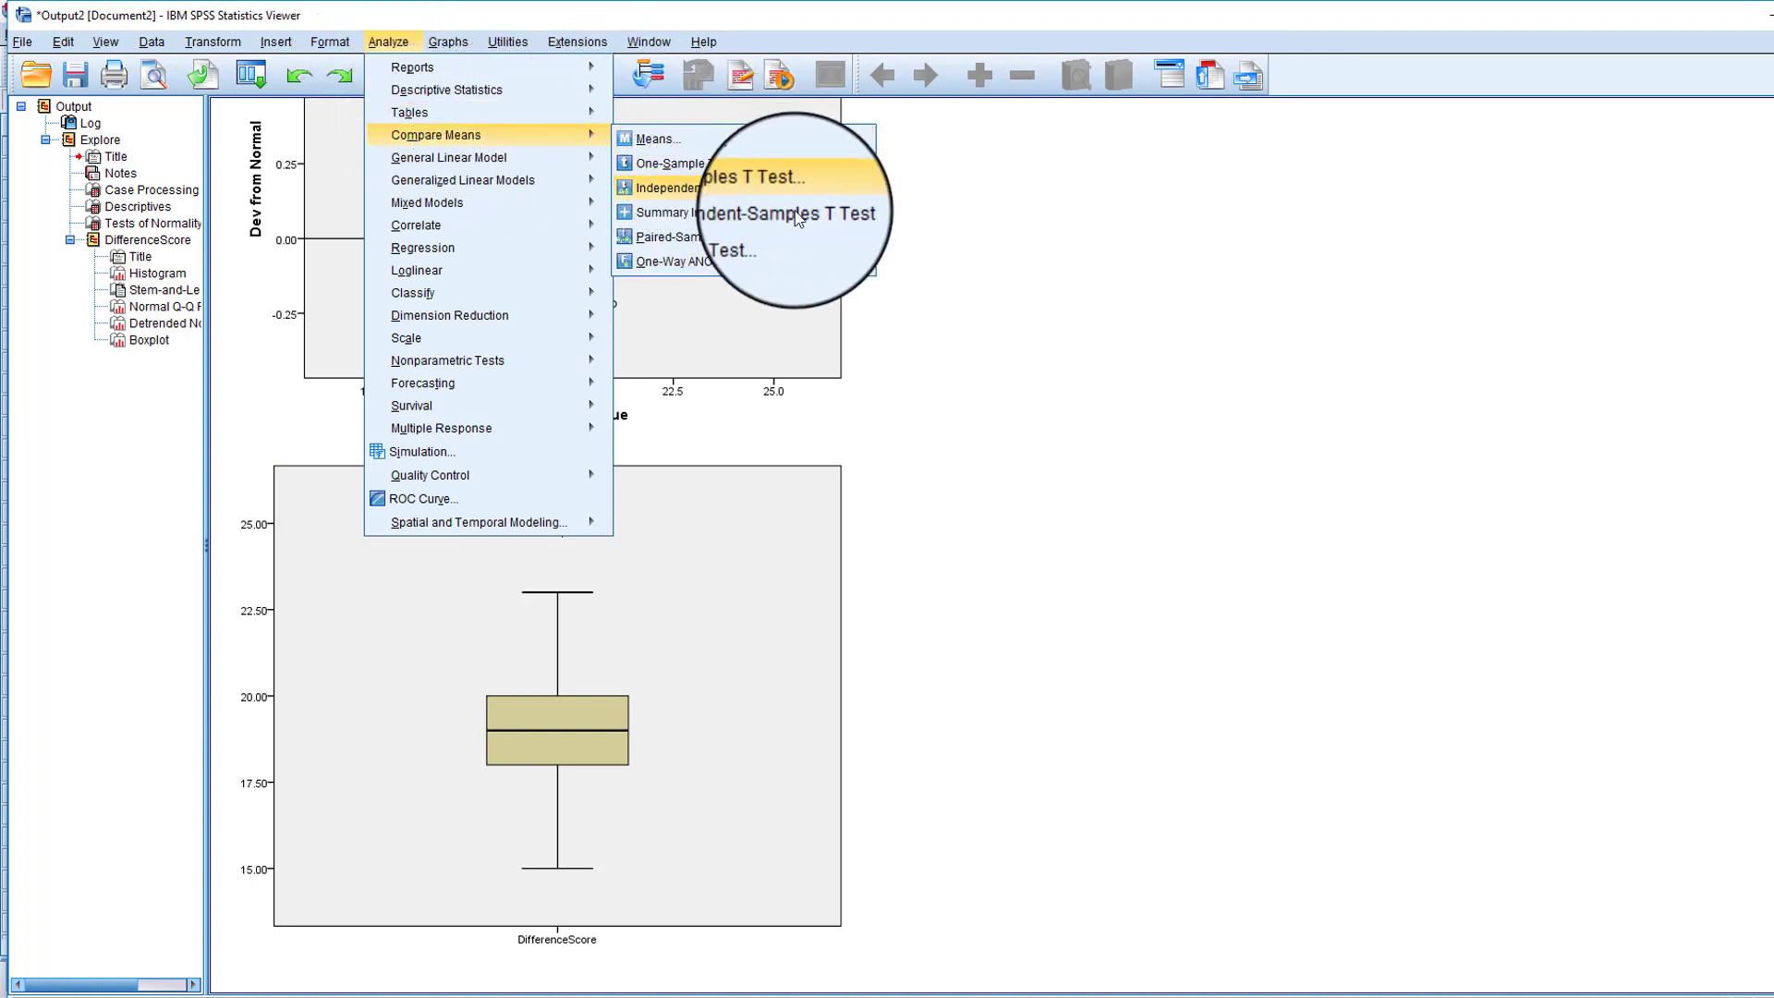
{"action": "left_click", "coordinate": [840, 237]}
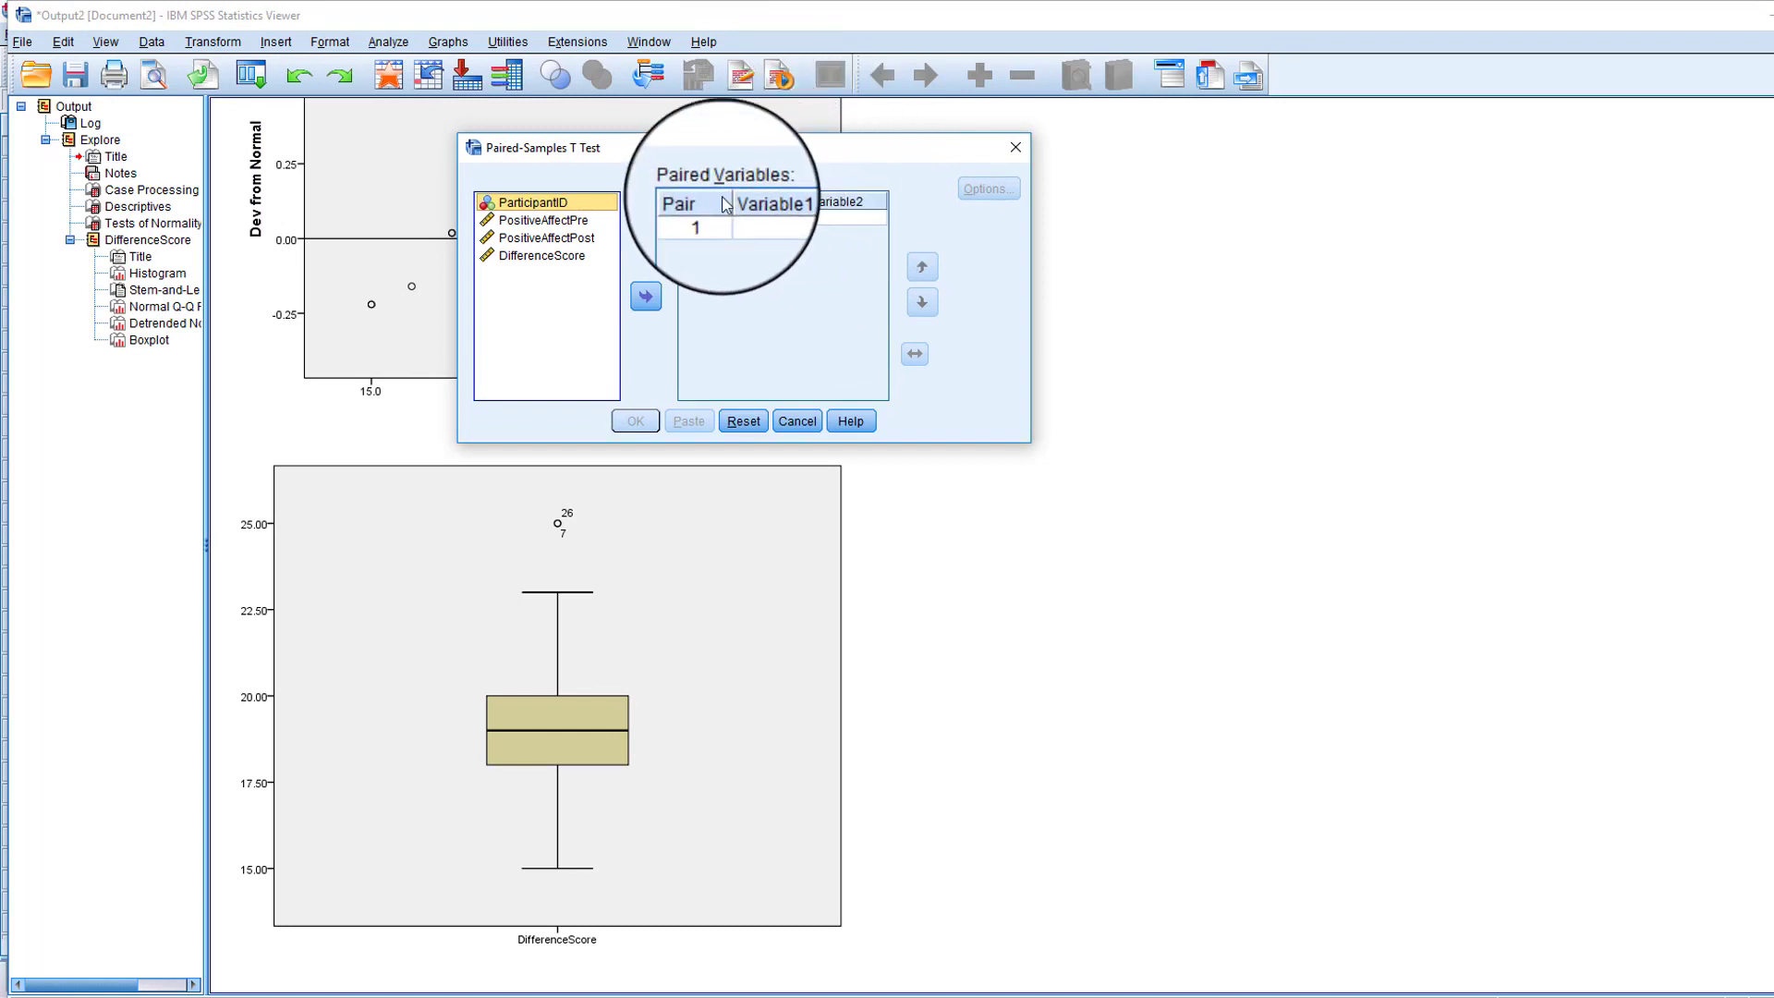
{"action": "left_click", "coordinate": [556, 220]}
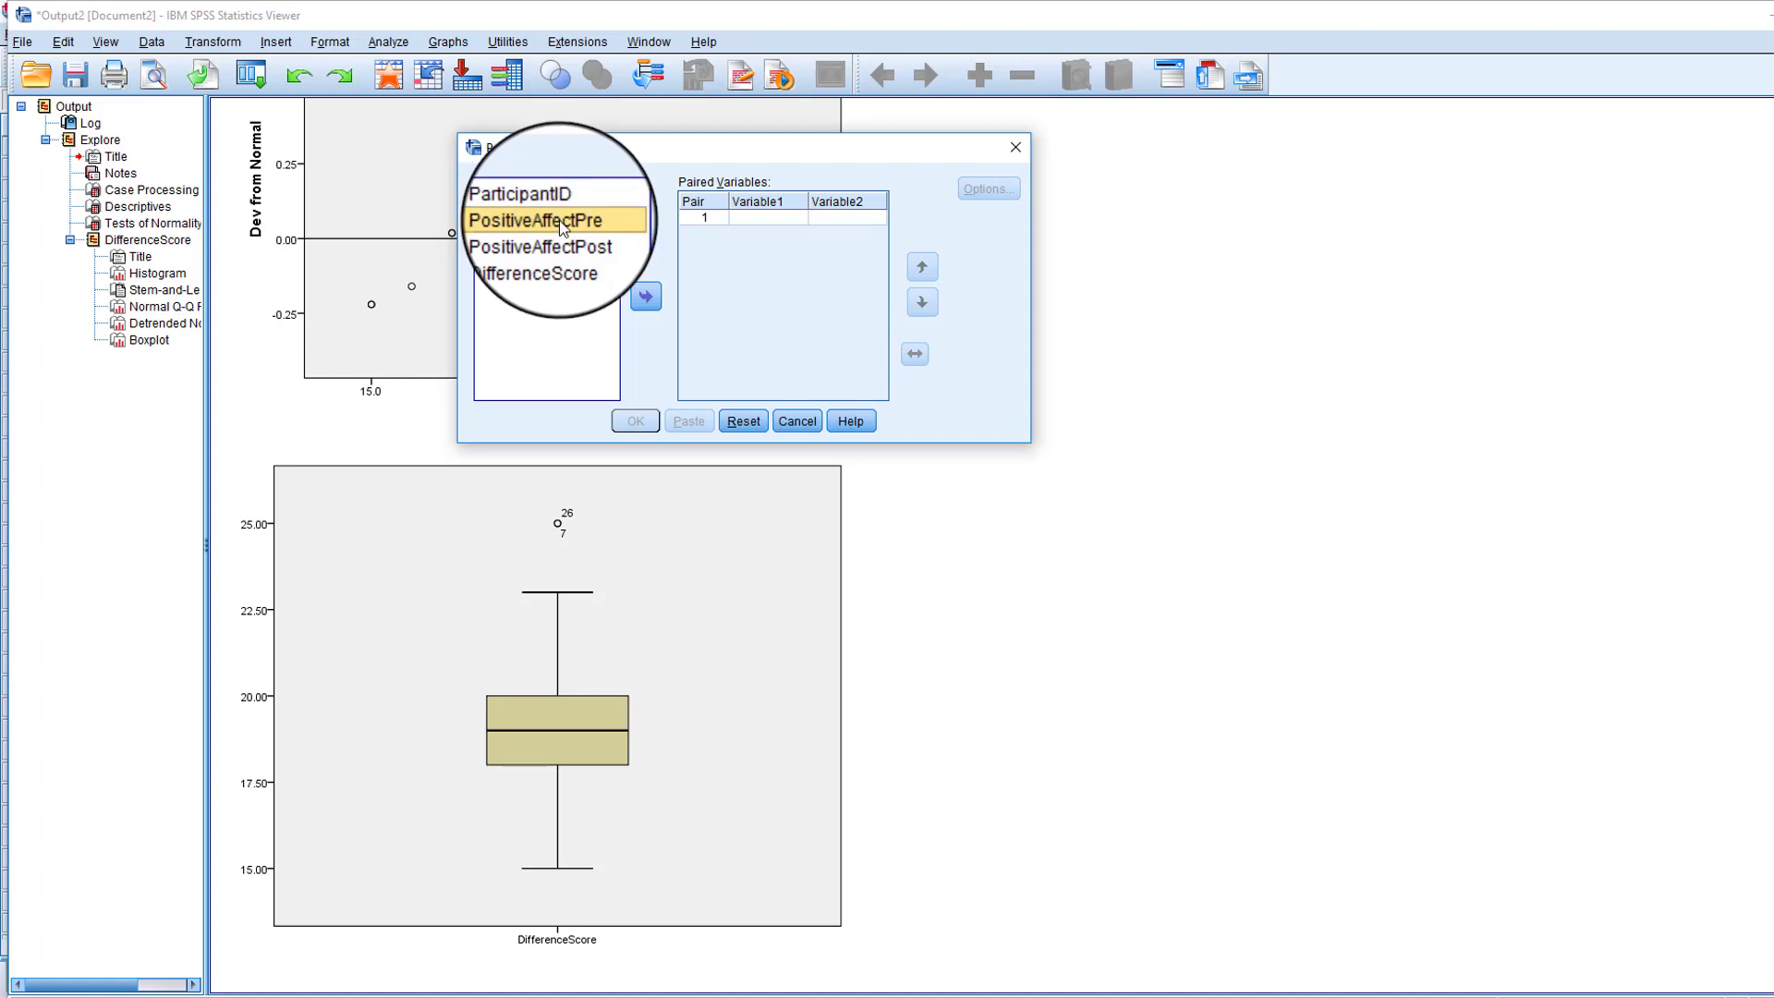
{"action": "left_click", "coordinate": [647, 298]}
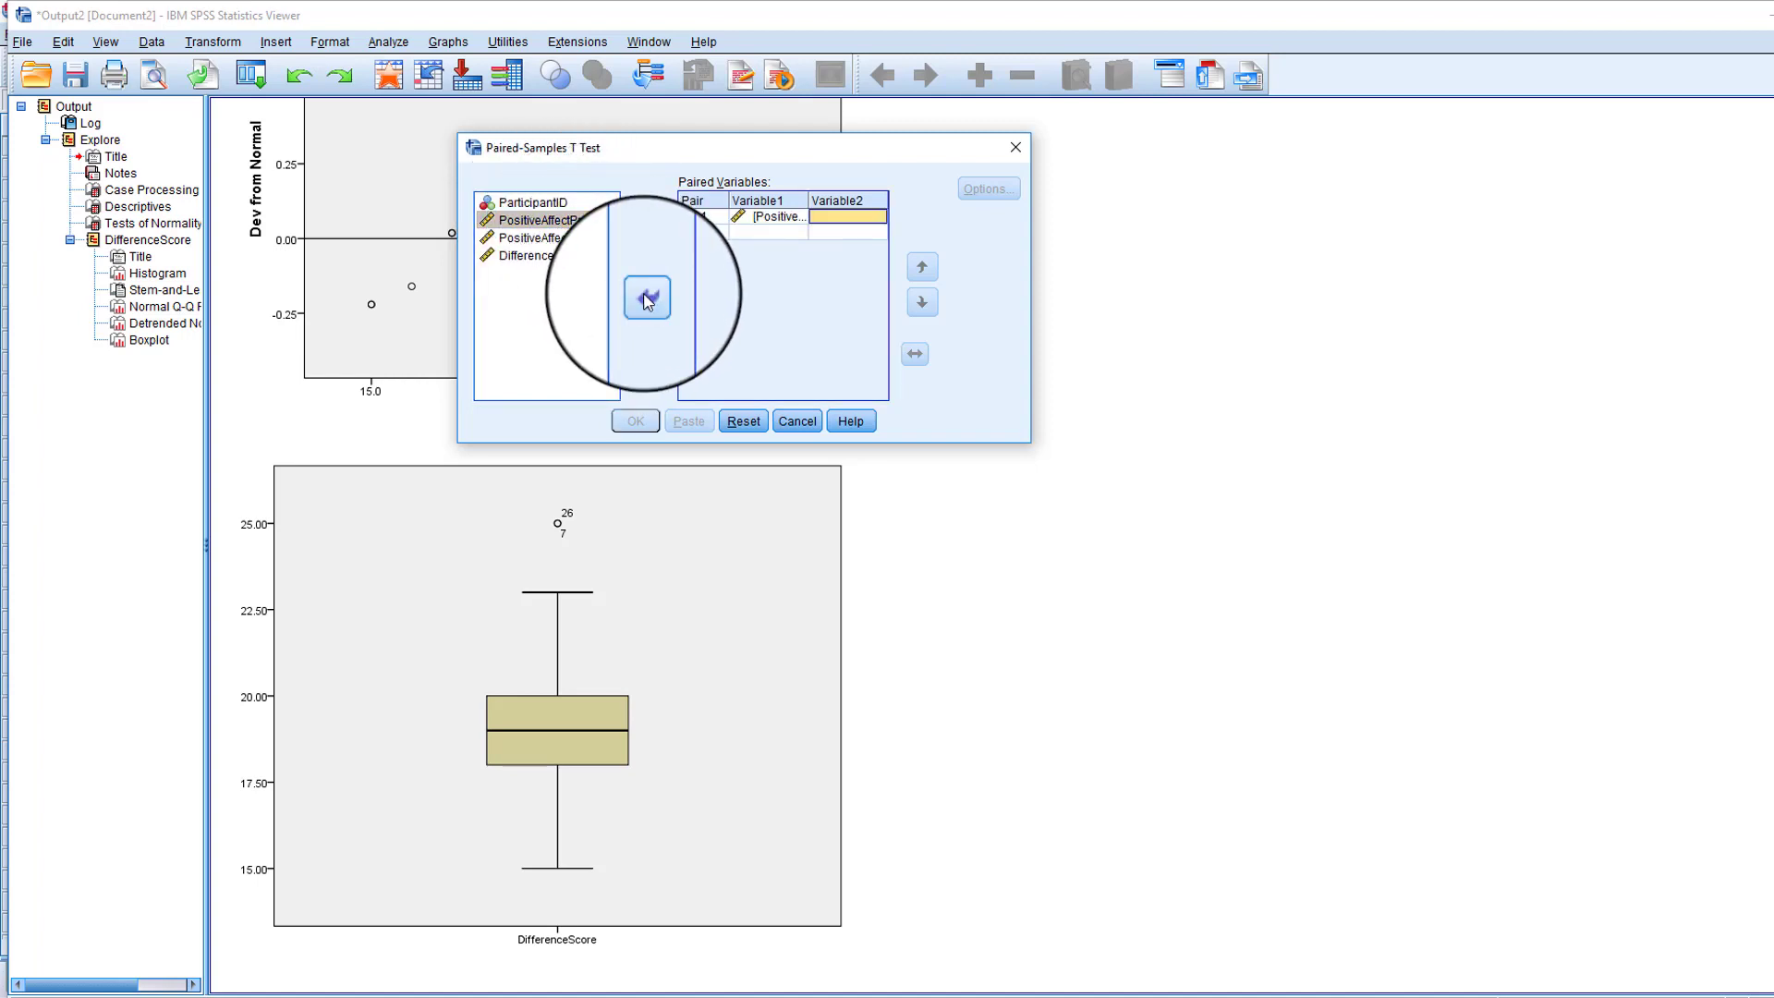
{"action": "left_click", "coordinate": [531, 238]}
{"action": "left_click", "coordinate": [646, 299]}
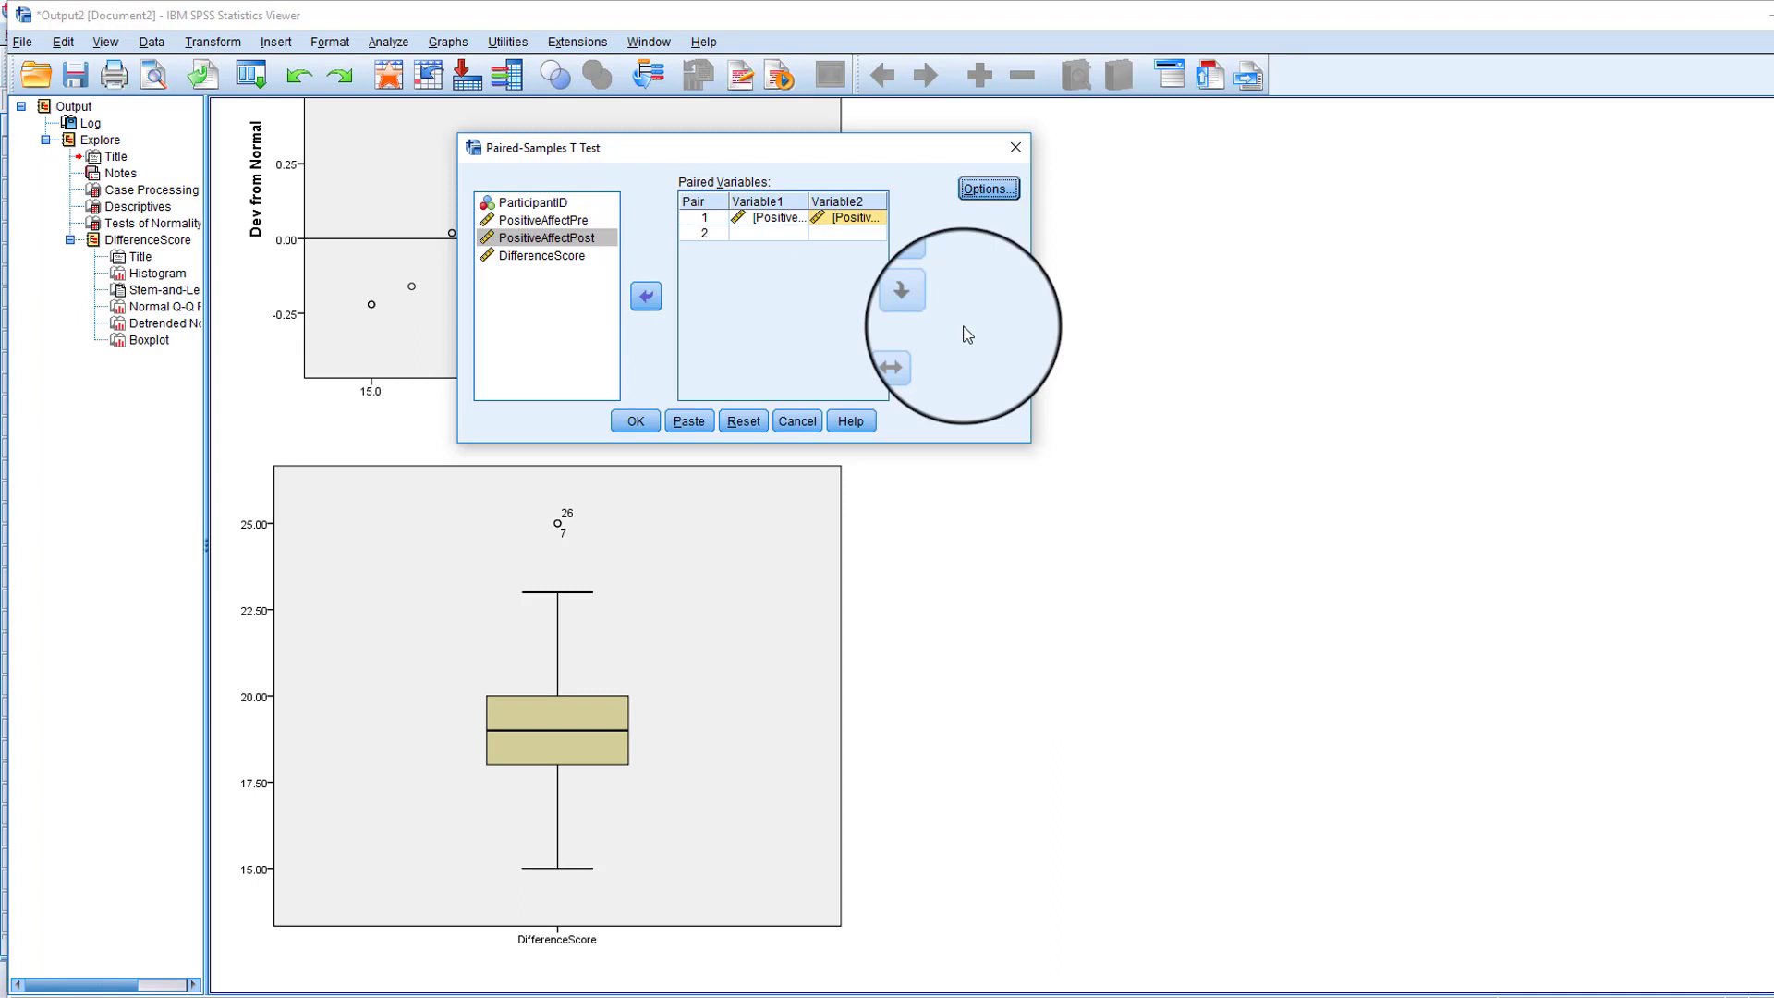
{"action": "left_click", "coordinate": [636, 421]}
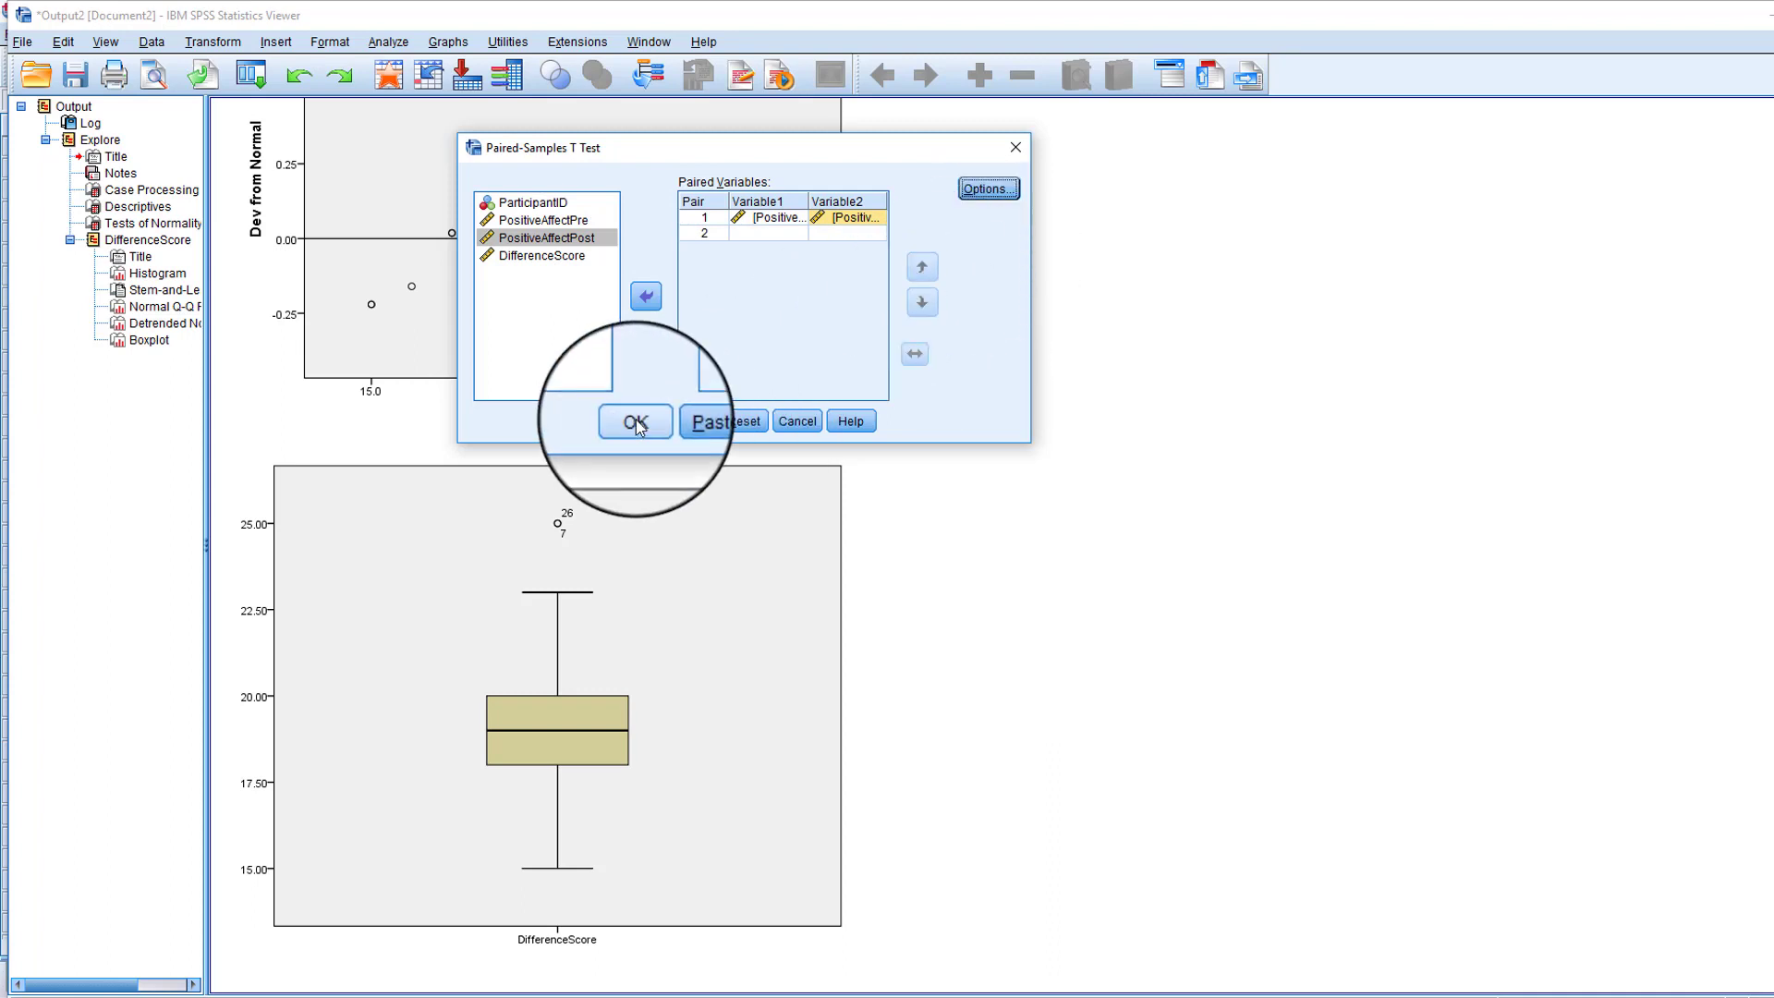